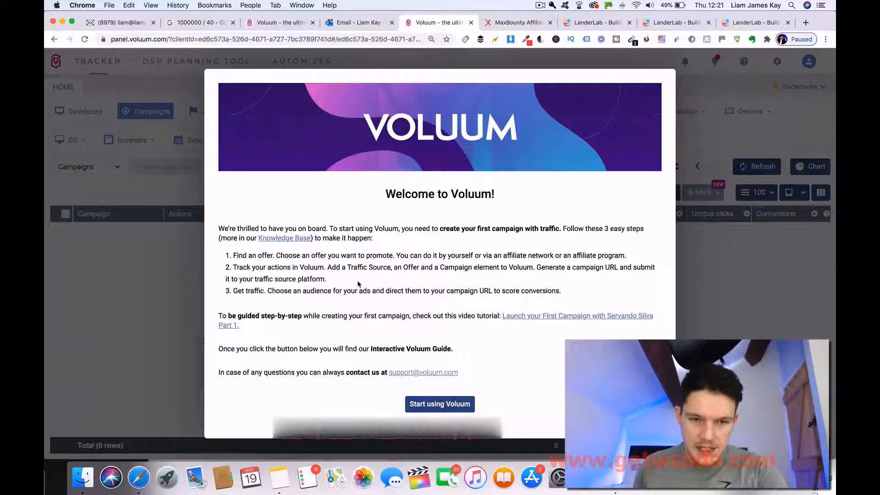
# Dismiss the Voluum welcome message and close the setup guide panel.
pyautogui.click(439, 404)
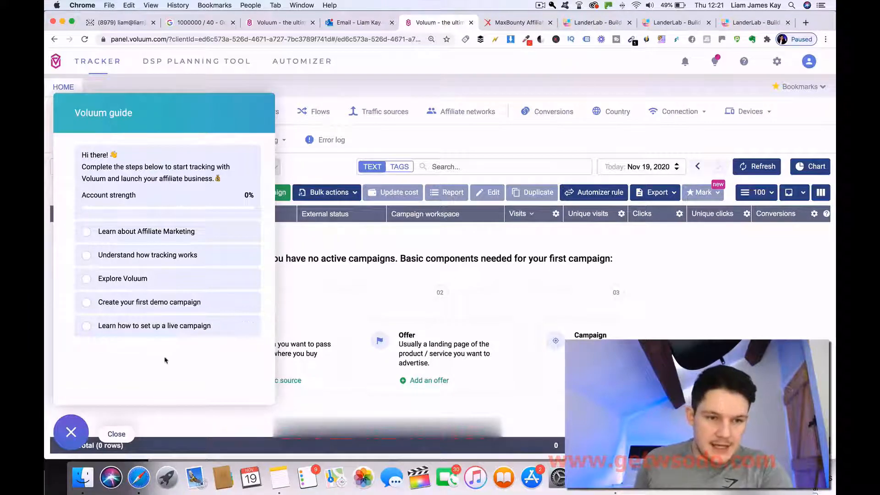
pyautogui.click(72, 433)
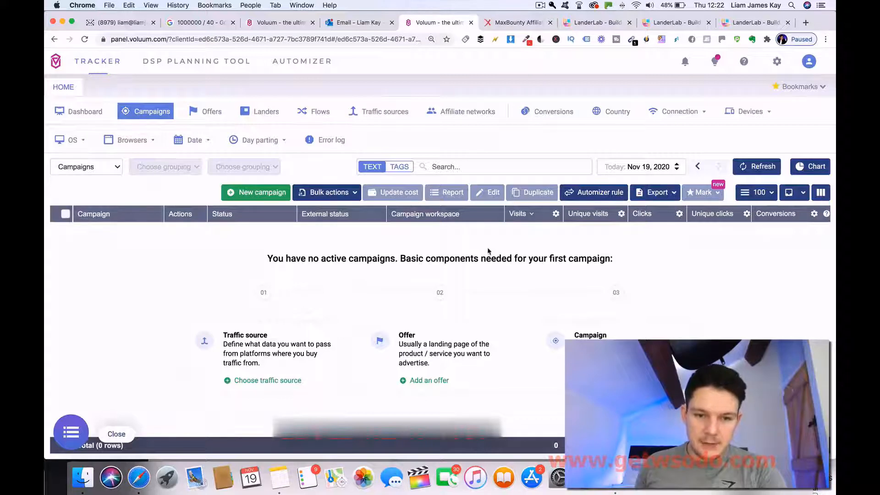
pyautogui.click(71, 114)
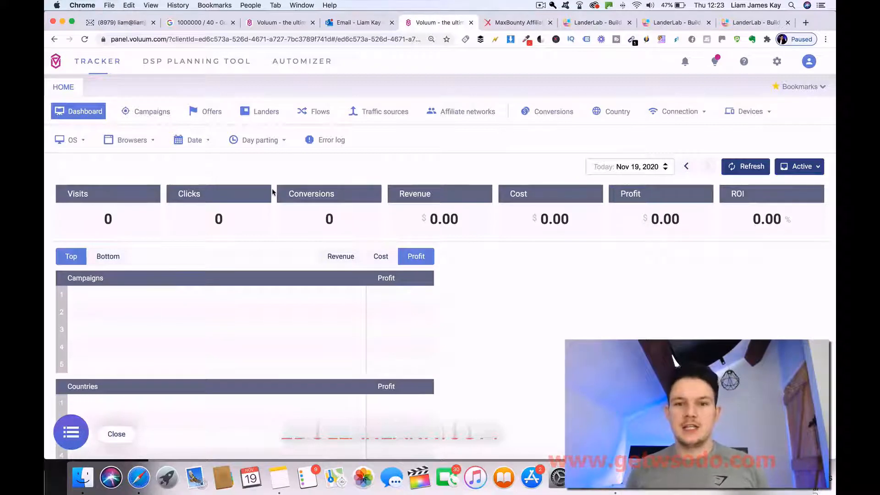
pyautogui.click(146, 112)
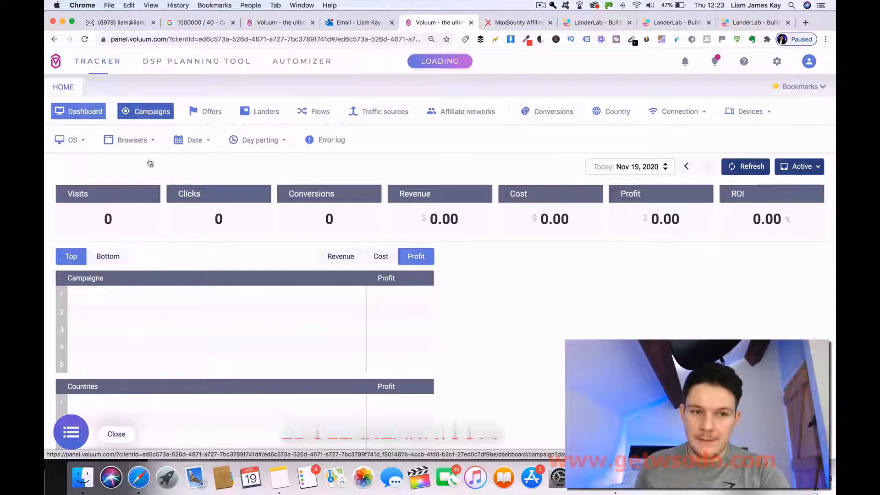
pyautogui.click(204, 117)
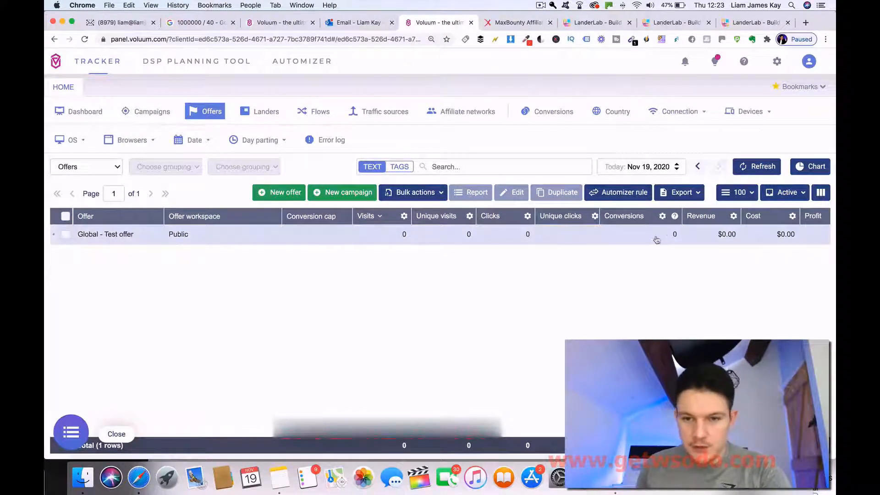
pyautogui.click(262, 109)
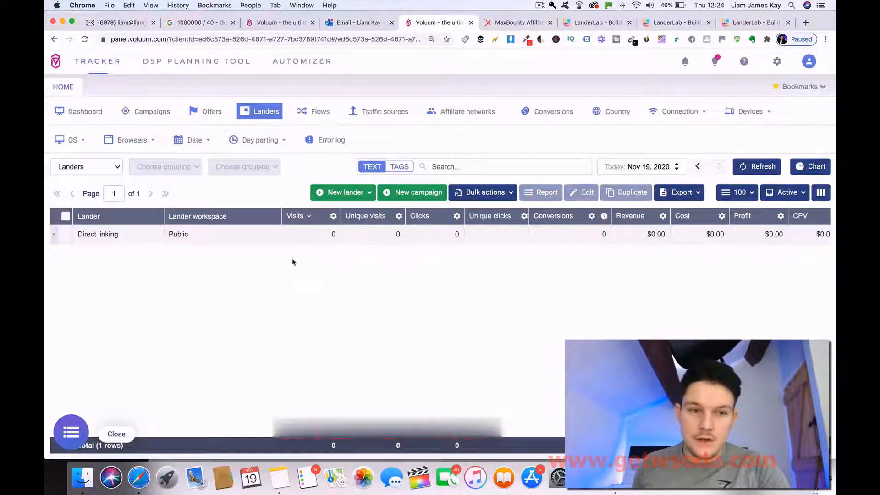
pyautogui.click(148, 113)
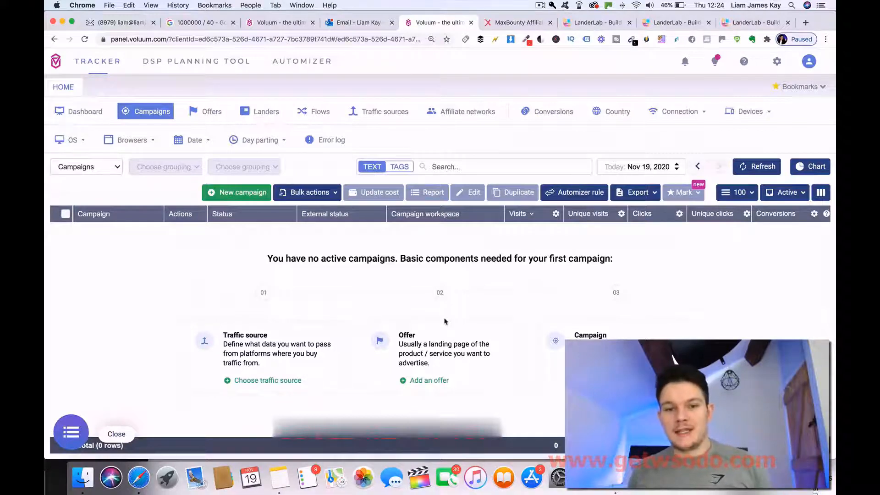
# Start a new affiliate network from the Affiliate networks list using the MaxBounty template.
pyautogui.click(457, 114)
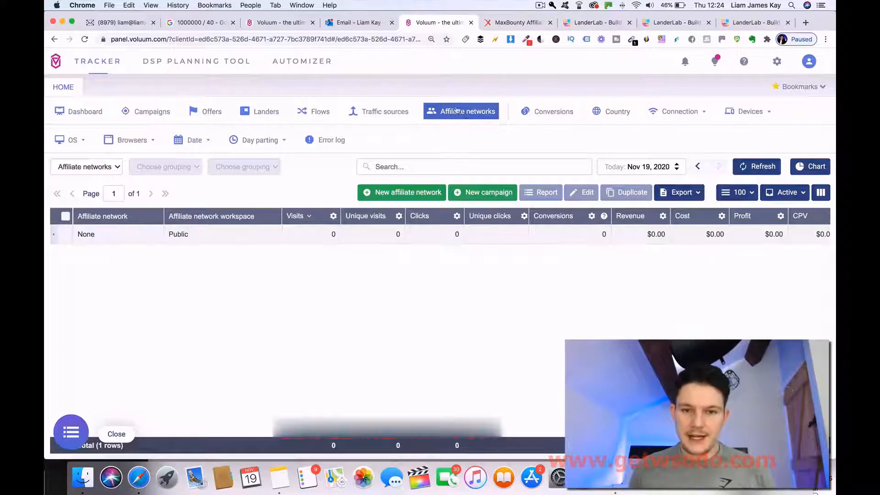
pyautogui.click(372, 196)
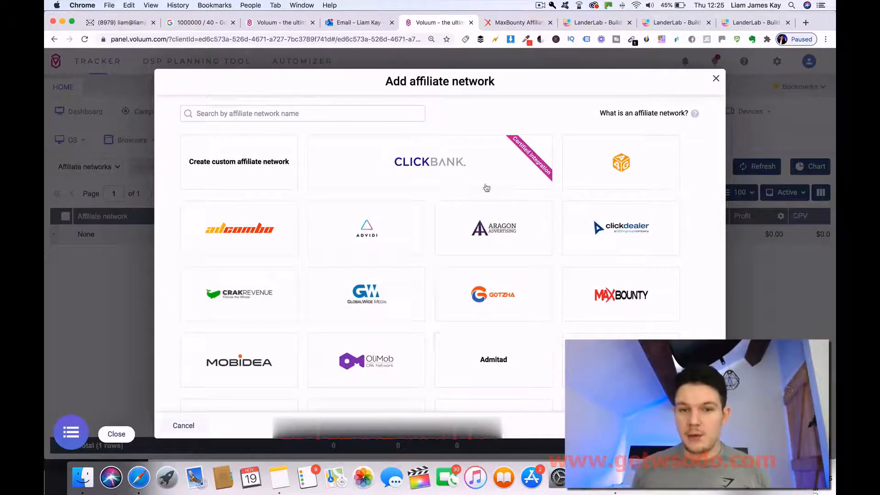
pyautogui.scroll(-5, 660, 191)
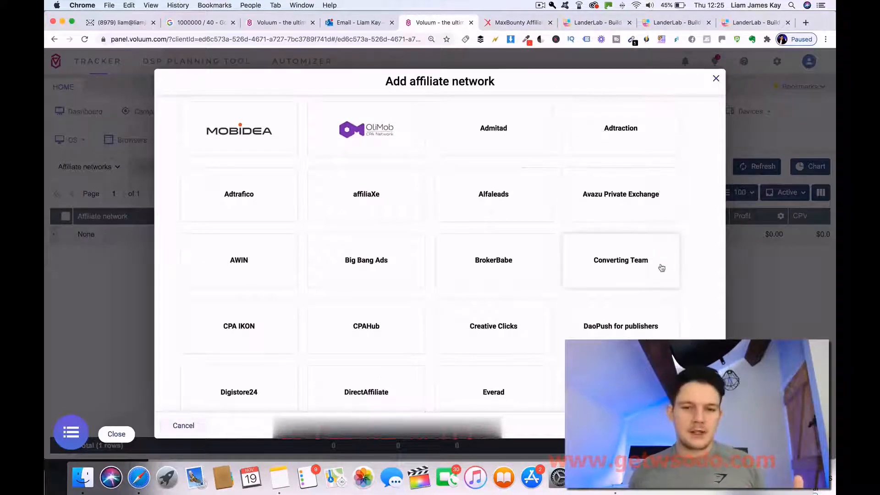
pyautogui.scroll(5, 661, 267)
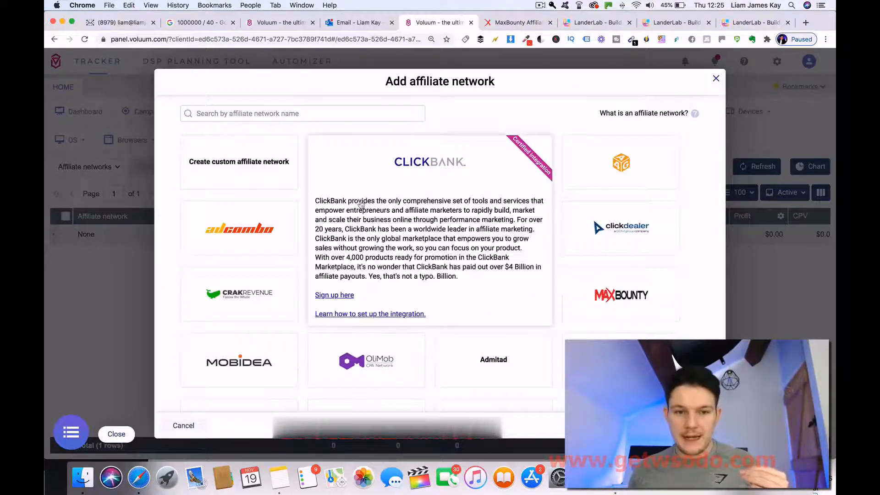
pyautogui.scroll(-3, 379, 267)
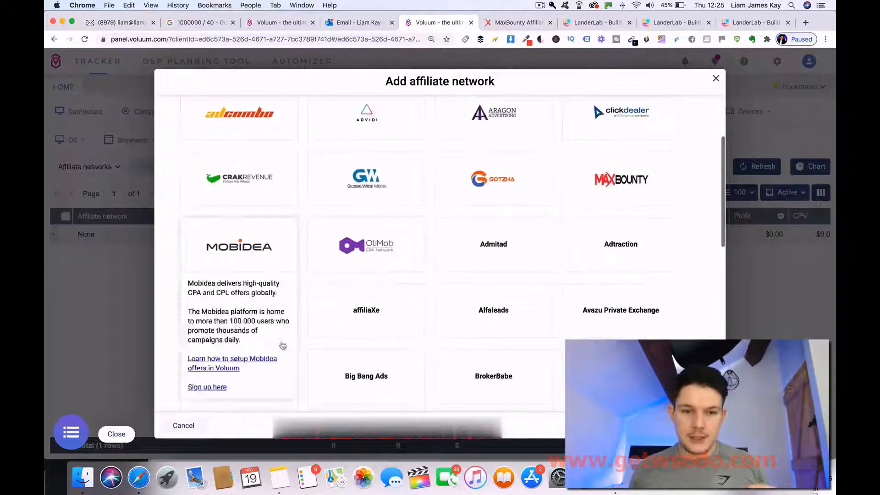
pyautogui.scroll(-2, 229, 314)
pyautogui.scroll(5, 229, 314)
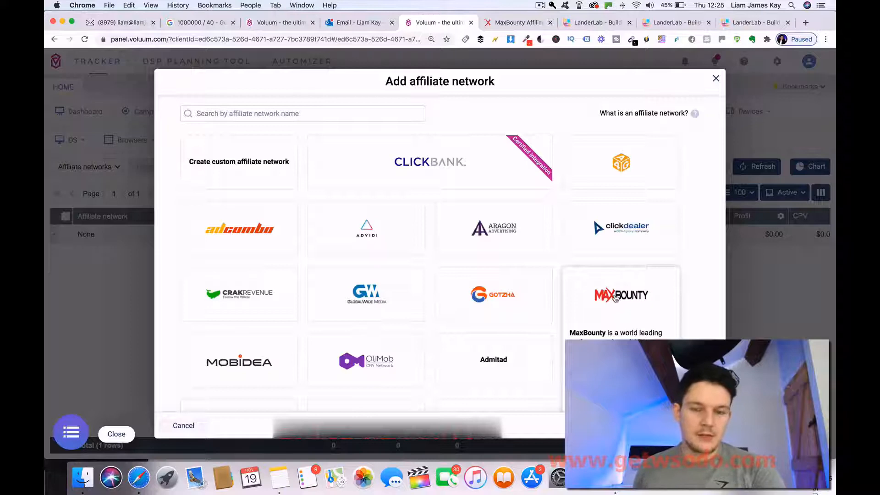
pyautogui.click(615, 303)
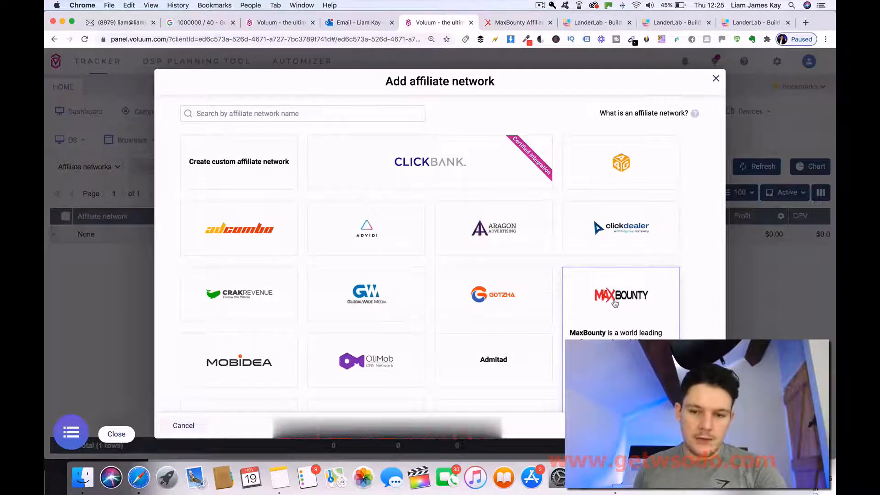
pyautogui.scroll(-4, 615, 303)
# Save MaxBounty with click ID S2 (#S2#), payout #RATE#, S2S postback and USD currency.
pyautogui.click(700, 432)
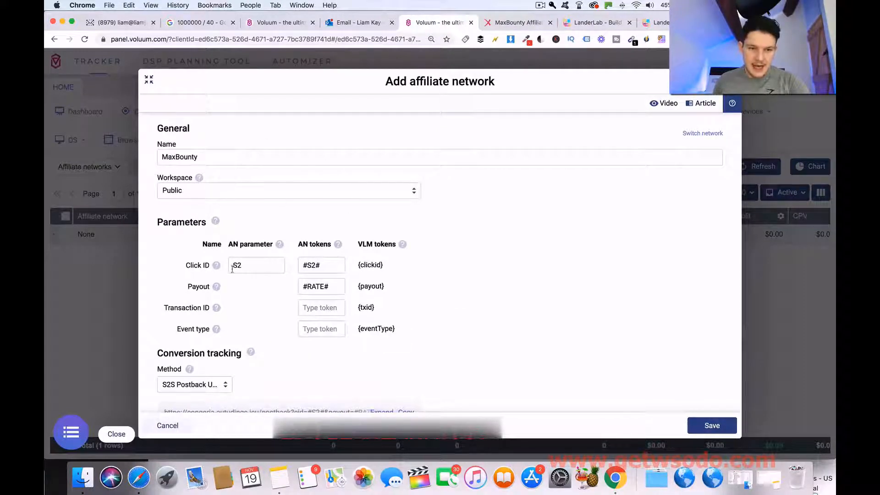
pyautogui.scroll(-2, 220, 221)
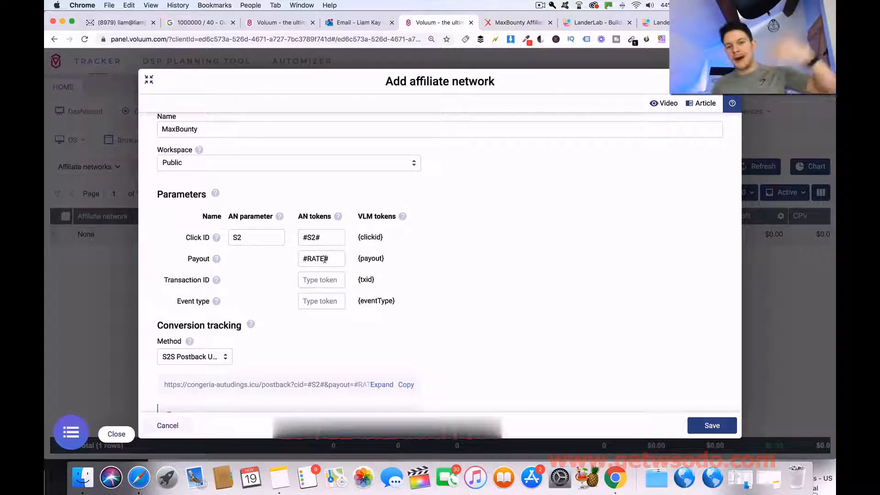
pyautogui.scroll(-2, 324, 260)
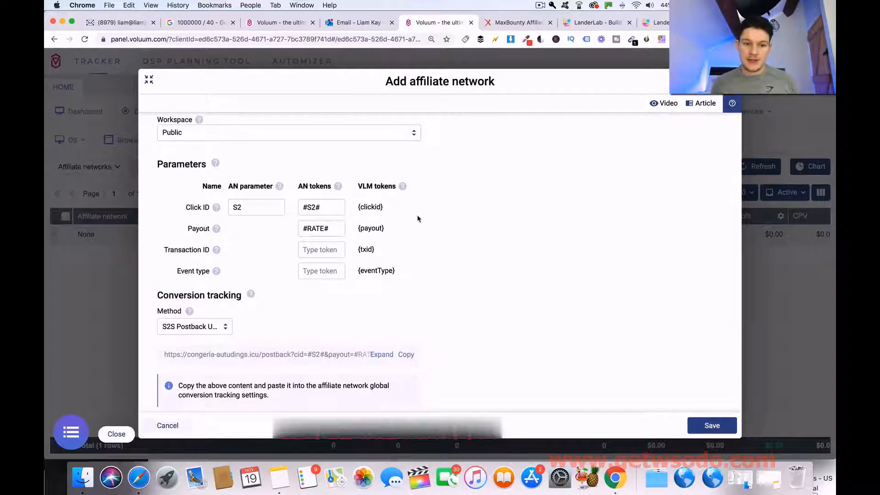
pyautogui.scroll(-5, 418, 219)
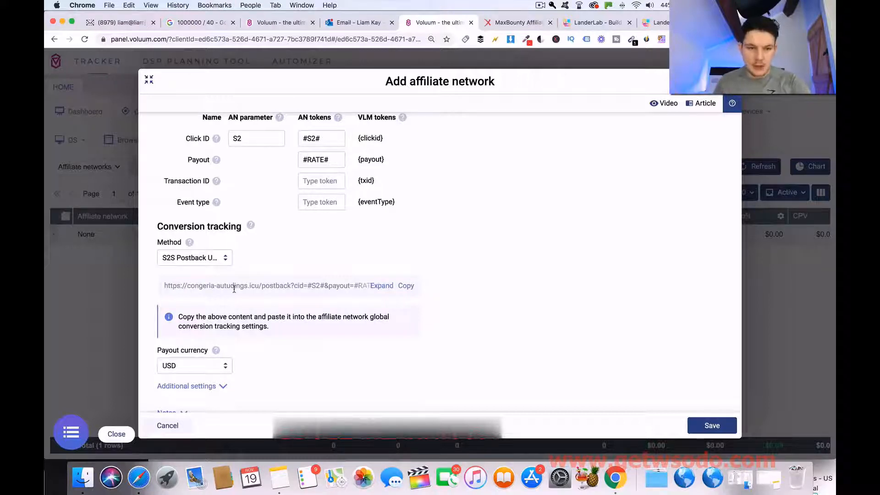
pyautogui.scroll(-2, 234, 288)
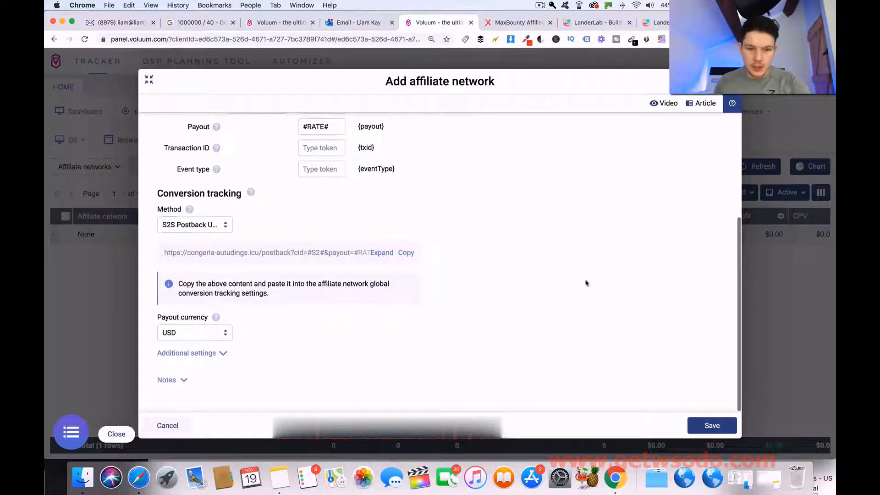
pyautogui.click(716, 427)
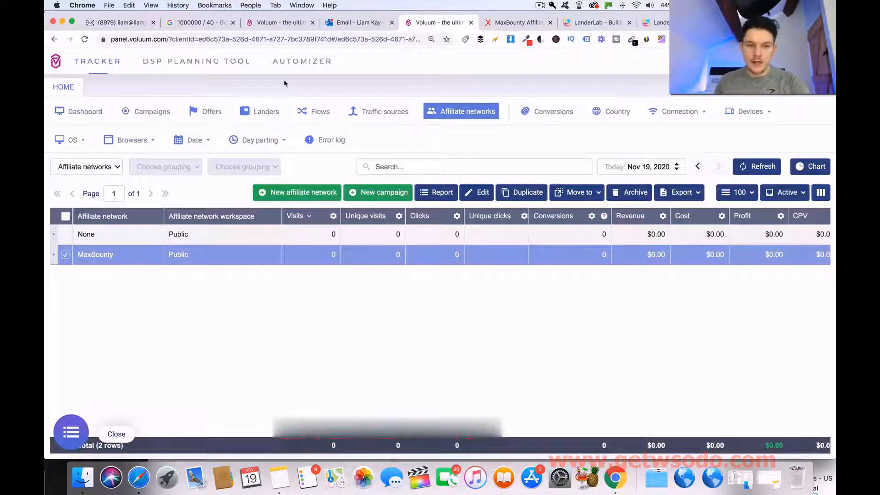
# Create a new offer on the MaxBounty network, prefilled as 'MaxBounty - Global -'.
pyautogui.click(202, 112)
pyautogui.click(202, 112)
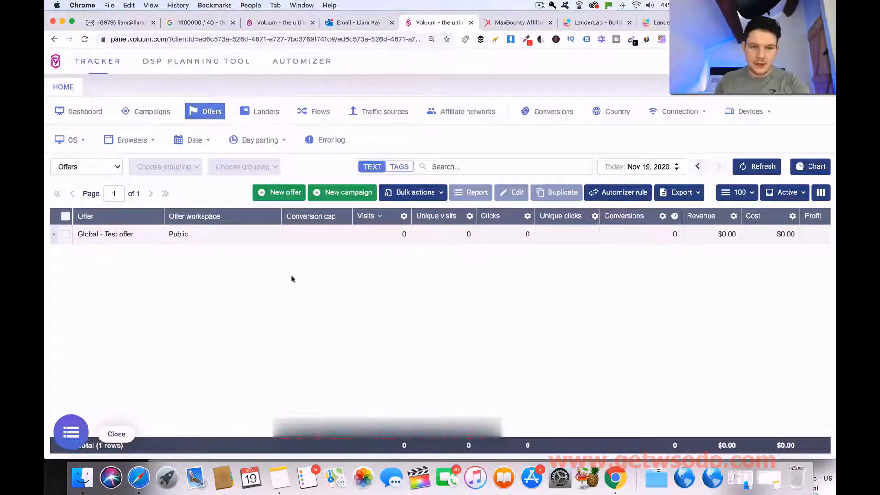
pyautogui.click(279, 194)
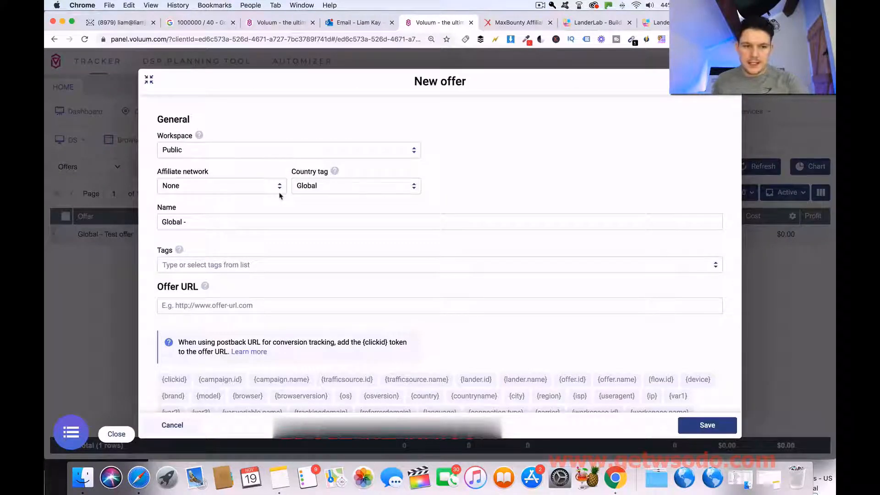
pyautogui.click(263, 187)
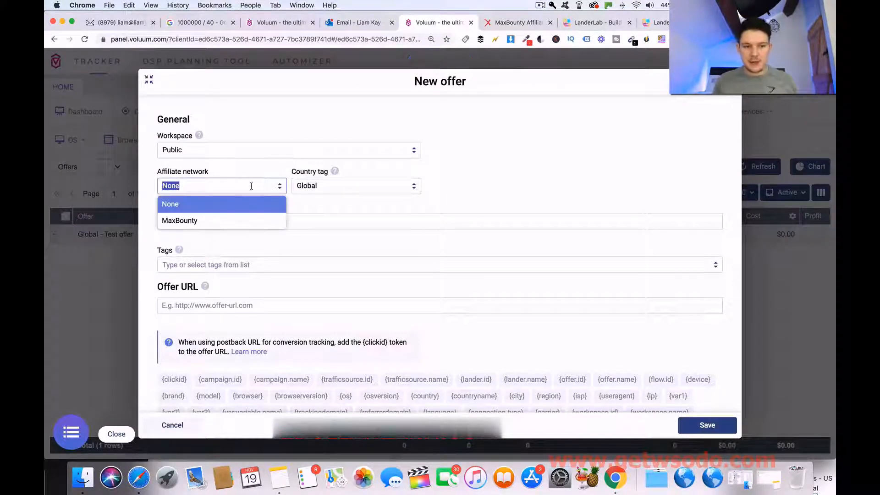
pyautogui.click(172, 221)
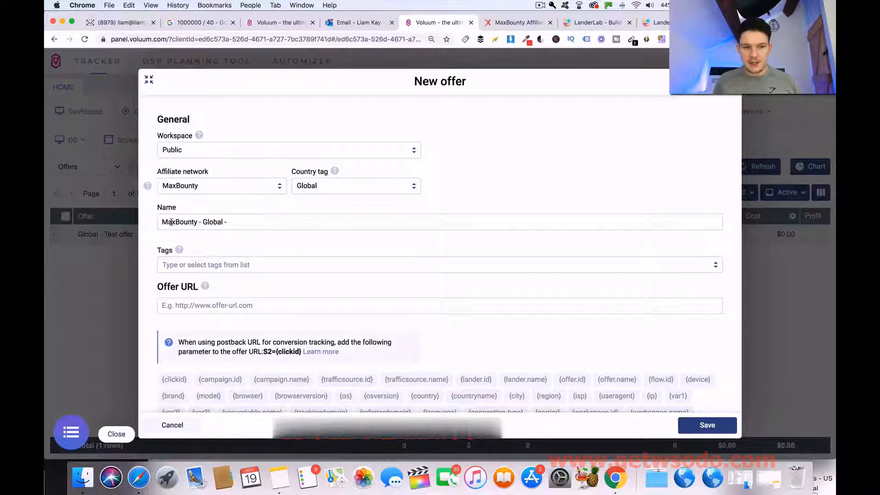
pyautogui.scroll(-2, 255, 259)
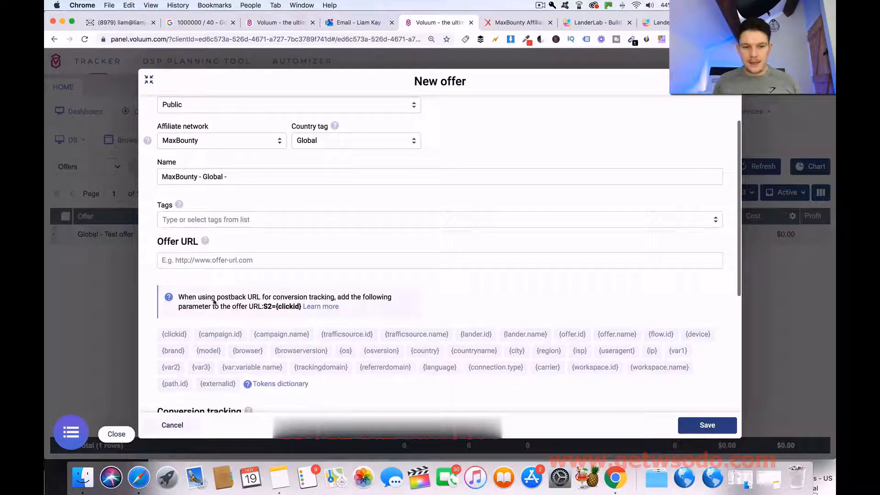
pyautogui.moveTo(257, 306); pyautogui.dragTo(285, 307)
pyautogui.click(275, 312)
pyautogui.scroll(2, 248, 306)
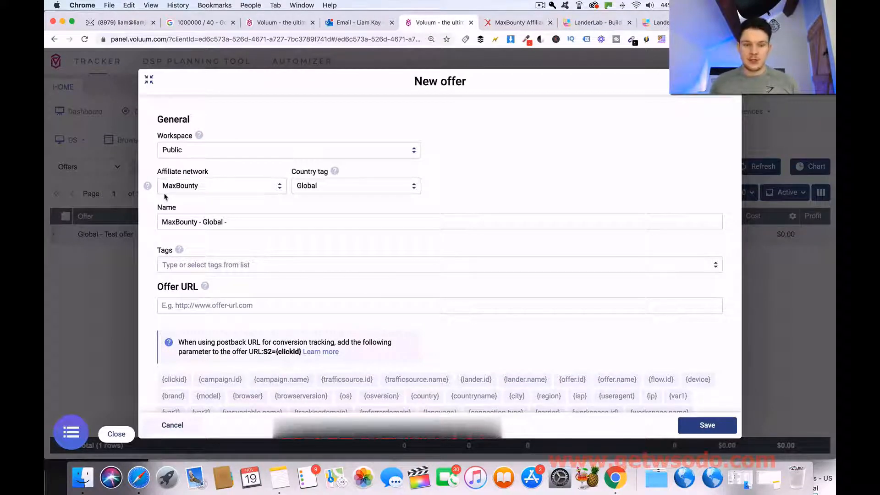
# Show MaxBounty's Tinnitus 911 CPS campaign page in Safari, paying $80.00 per sale.
pyautogui.click(139, 478)
pyautogui.moveTo(649, 136); pyautogui.dragTo(644, 3)
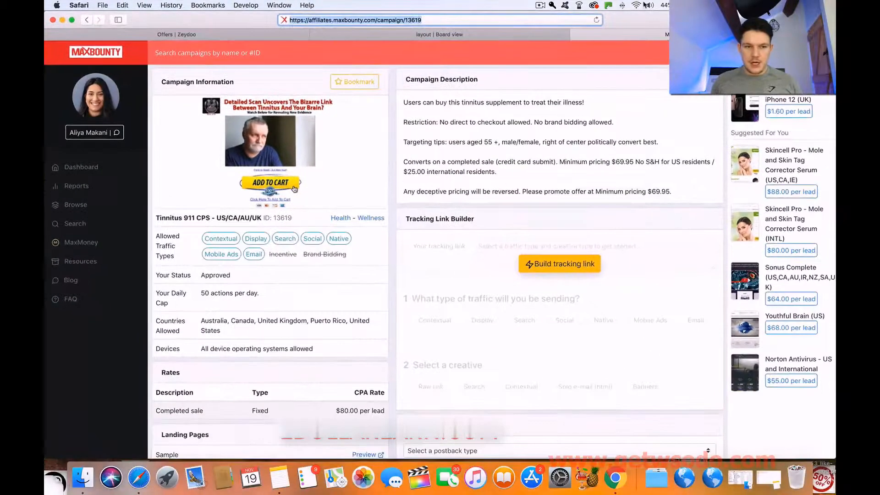
pyautogui.click(397, 219)
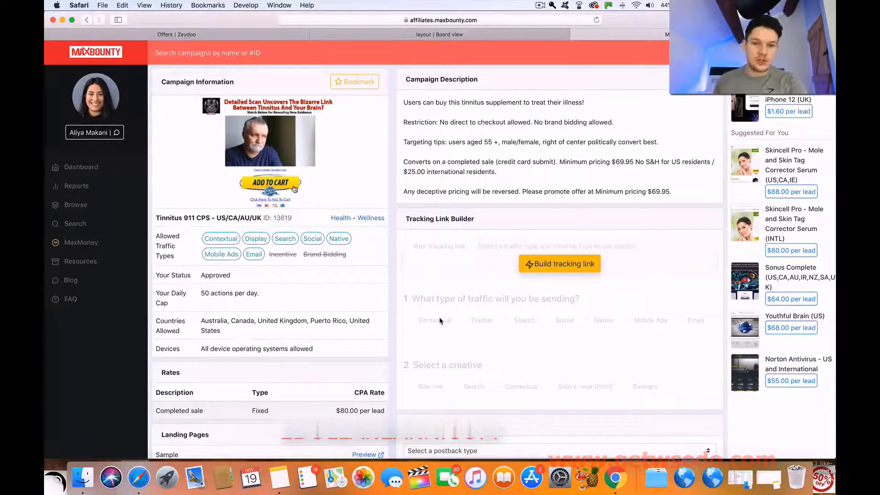
pyautogui.scroll(-5, 439, 321)
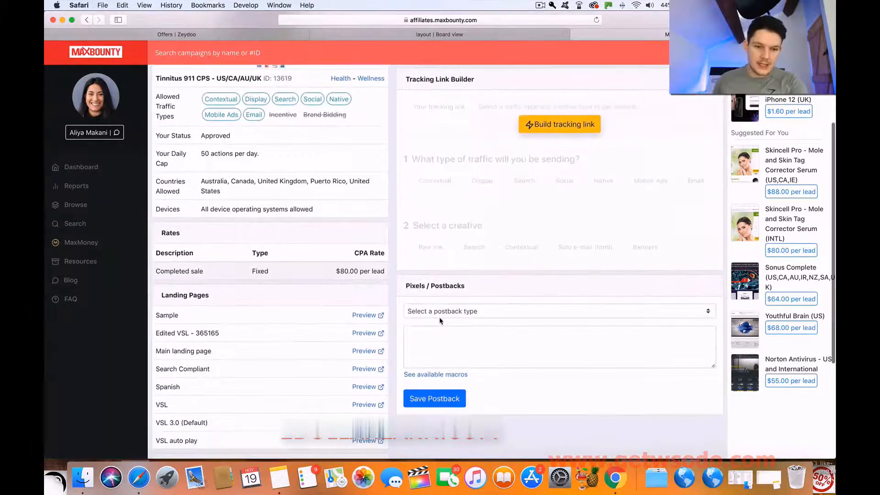
pyautogui.scroll(5, 439, 320)
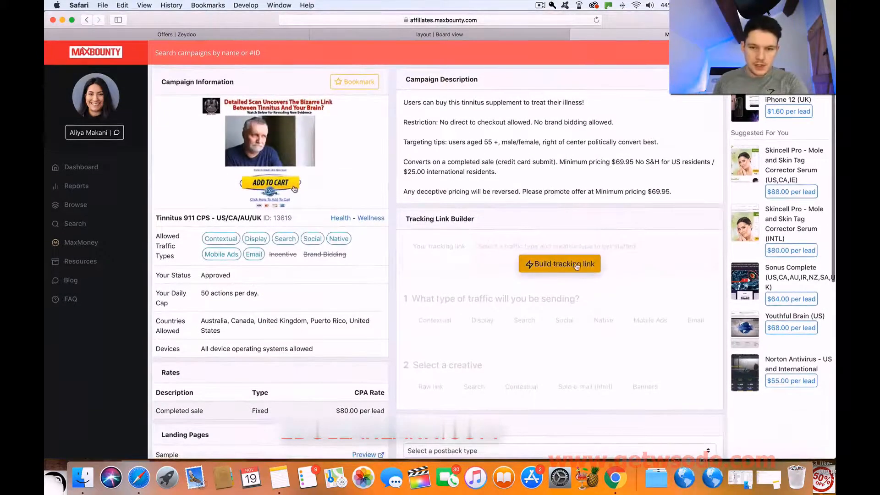
# Build and copy a raw-link tracking link for Native traffic to the VSL 3.0 landing page.
pyautogui.click(536, 269)
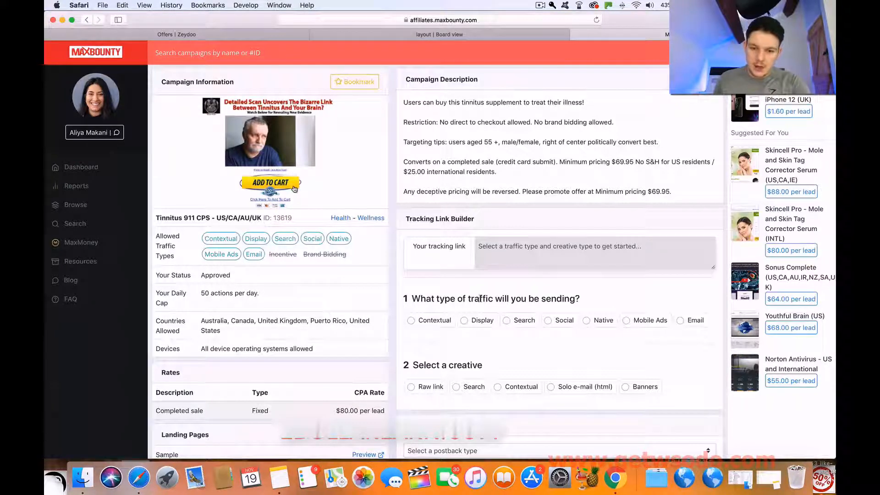
pyautogui.click(587, 320)
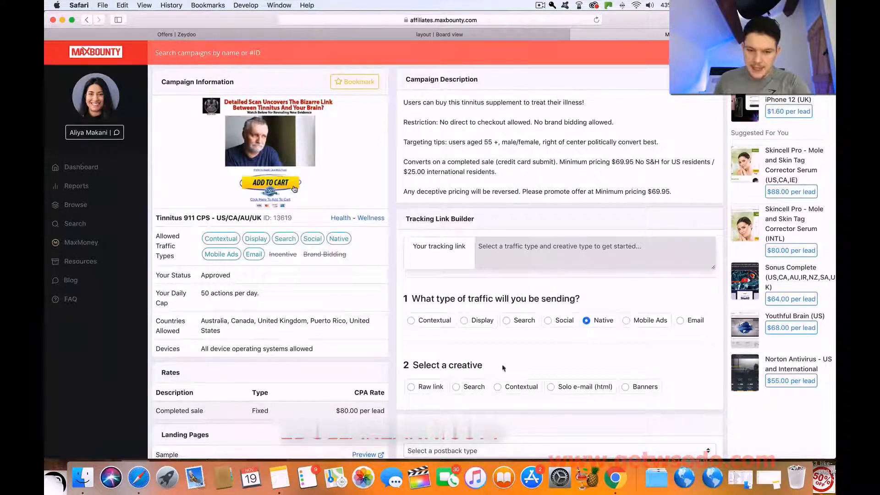
pyautogui.scroll(-3, 412, 329)
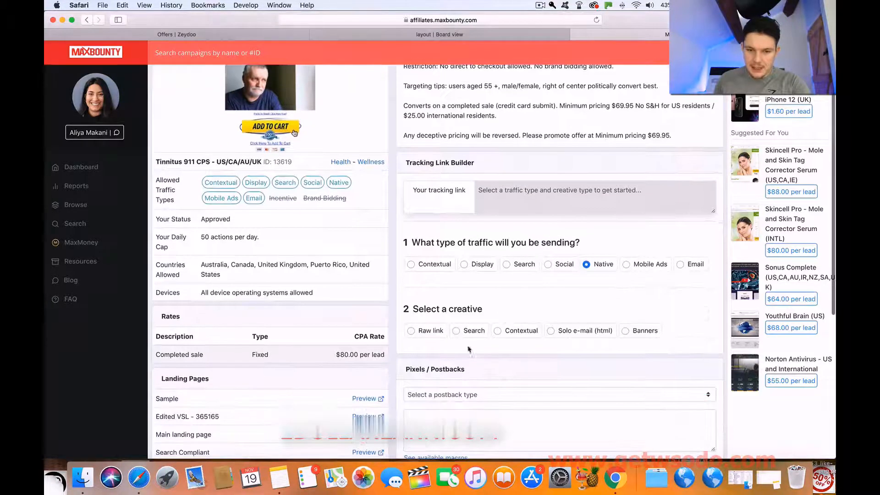
pyautogui.click(410, 330)
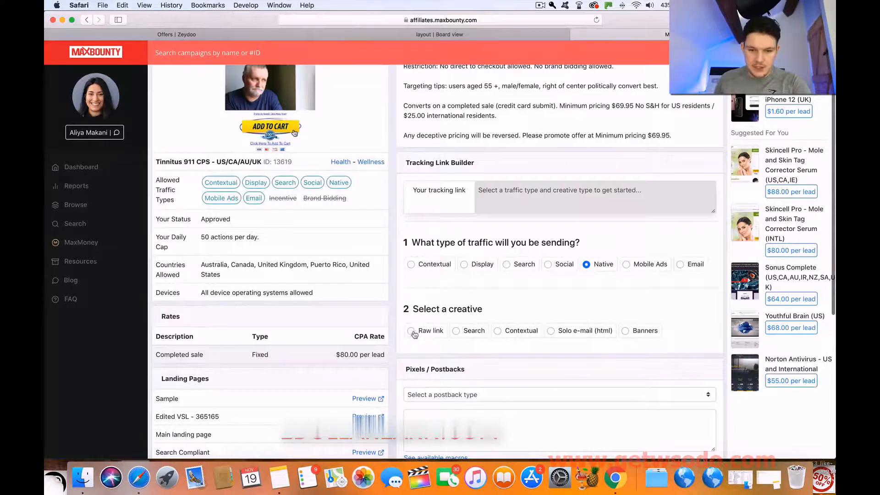
pyautogui.scroll(-5, 527, 364)
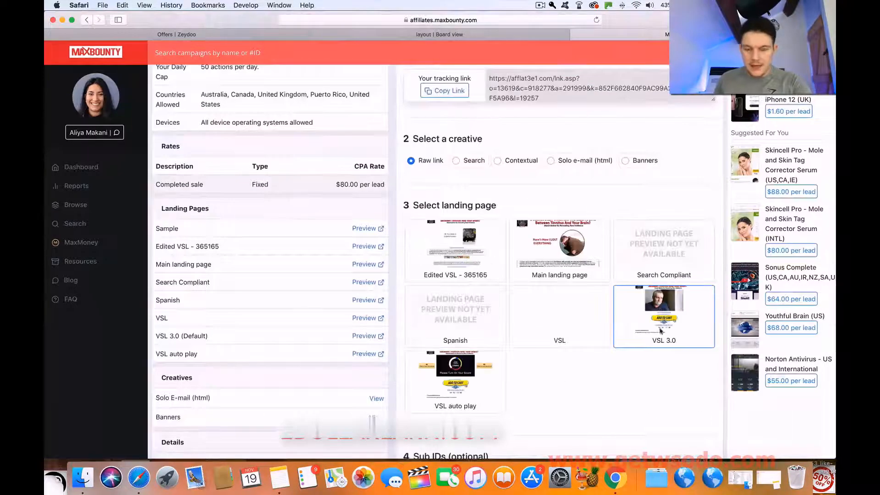
pyautogui.scroll(6, 510, 209)
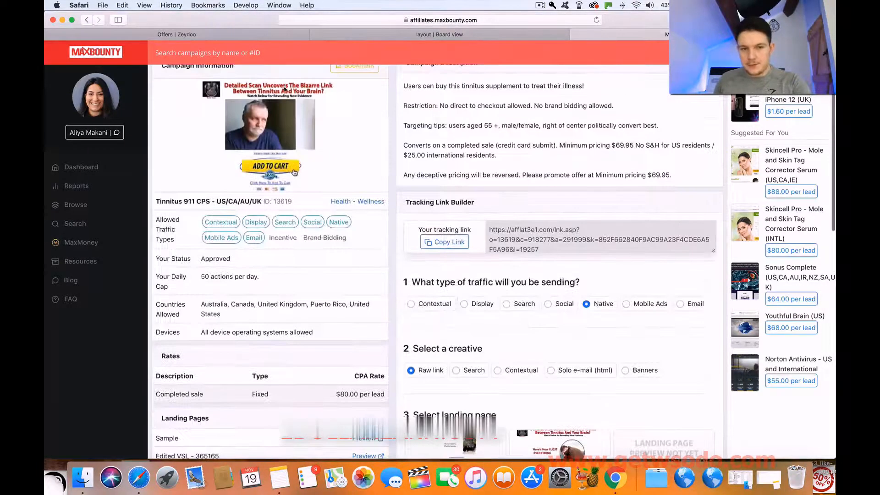
pyautogui.scroll(-5, 412, 170)
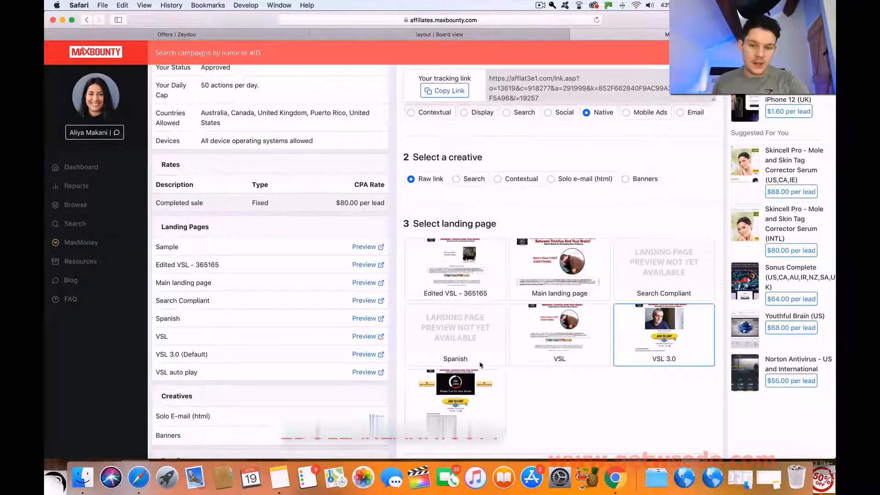
pyautogui.scroll(-2, 721, 298)
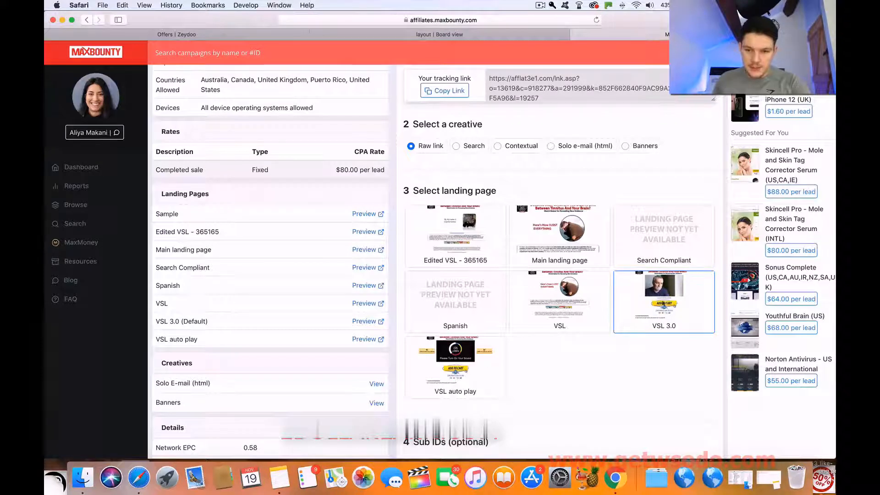
pyautogui.click(664, 303)
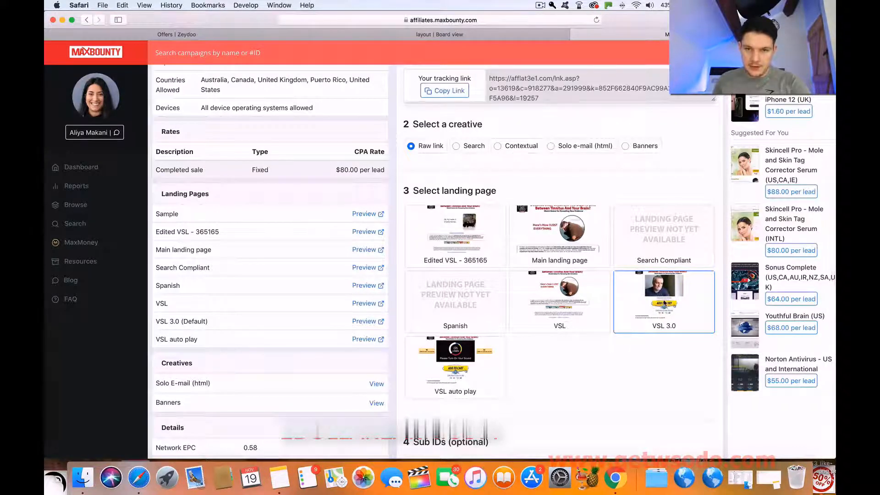
pyautogui.scroll(-1, 525, 356)
pyautogui.scroll(3, 526, 356)
pyautogui.scroll(2, 526, 357)
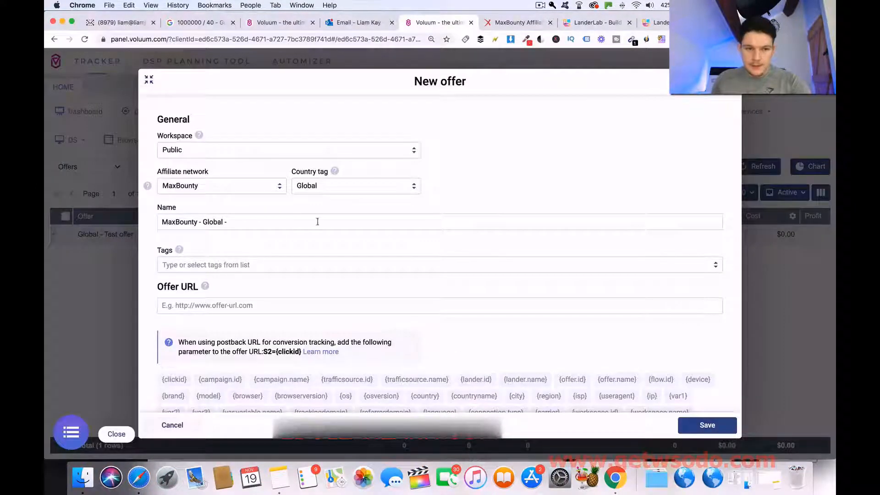
# Paste the tracking link as the Offer URL and append &S2={clickid}.
pyautogui.click(208, 305)
pyautogui.write('https://afflat3e1.com/lnk.asp?o=13619&c=918277&a=291999&k=852F662840F9AC99A23F4CDE6A5F5A96&l=19257')
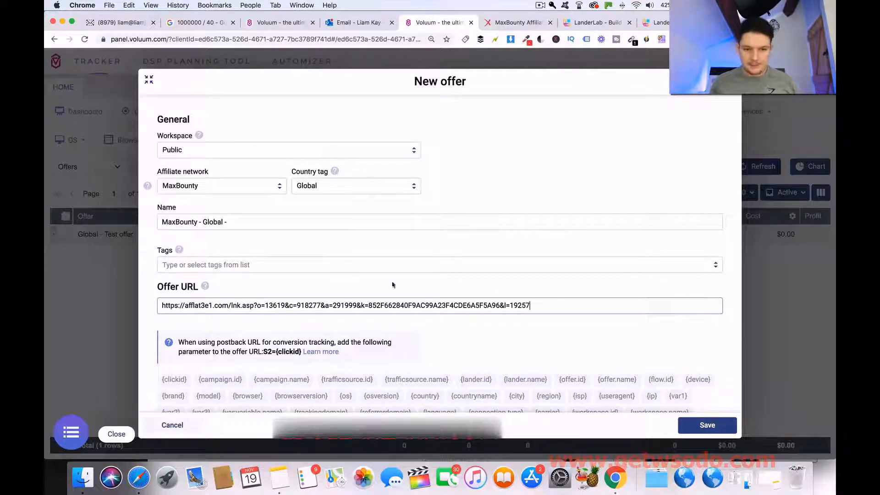
pyautogui.scroll(-1, 532, 306)
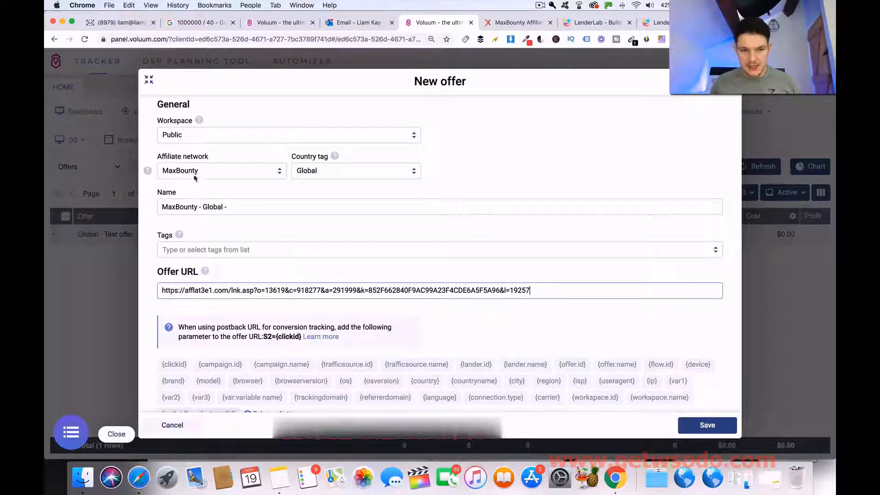
pyautogui.moveTo(264, 336); pyautogui.dragTo(301, 336)
pyautogui.press('super+c')
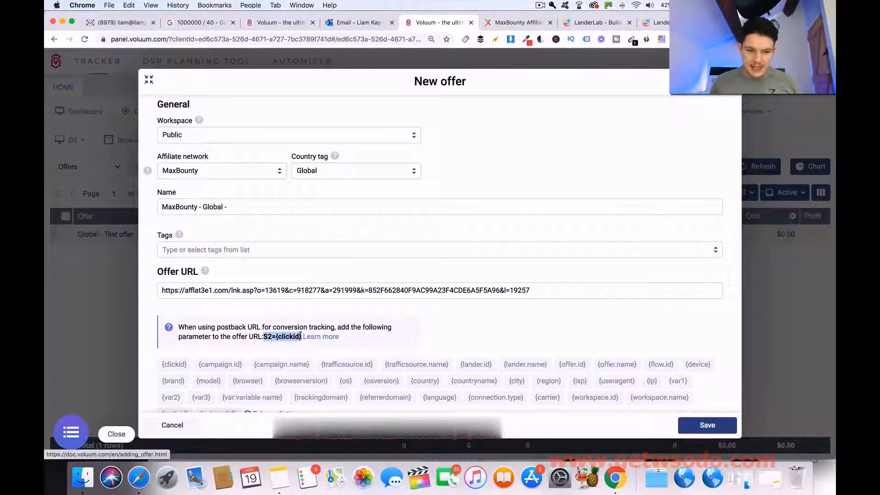
pyautogui.click(537, 292)
pyautogui.write('&')
pyautogui.press('super+v')
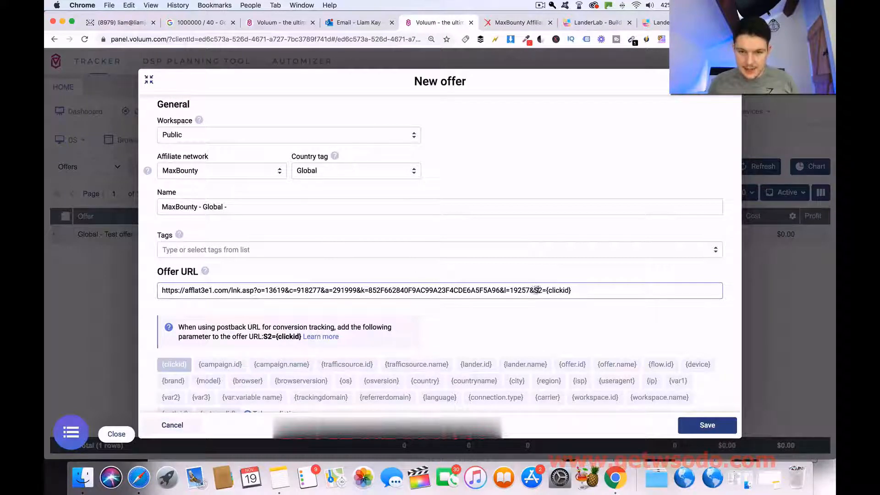
pyautogui.click(564, 324)
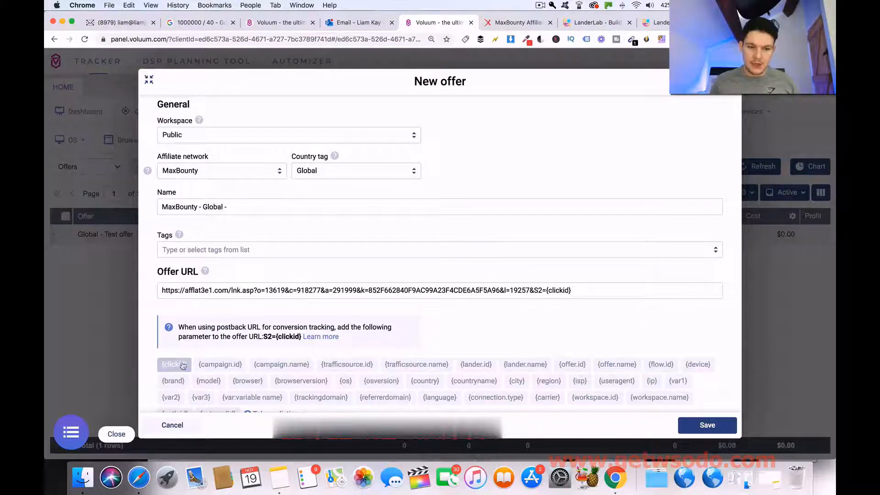
# Copy Voluum's S2S postback URL containing the #S2# and #RATE# tokens.
pyautogui.scroll(-5, 578, 322)
pyautogui.scroll(-1, 578, 321)
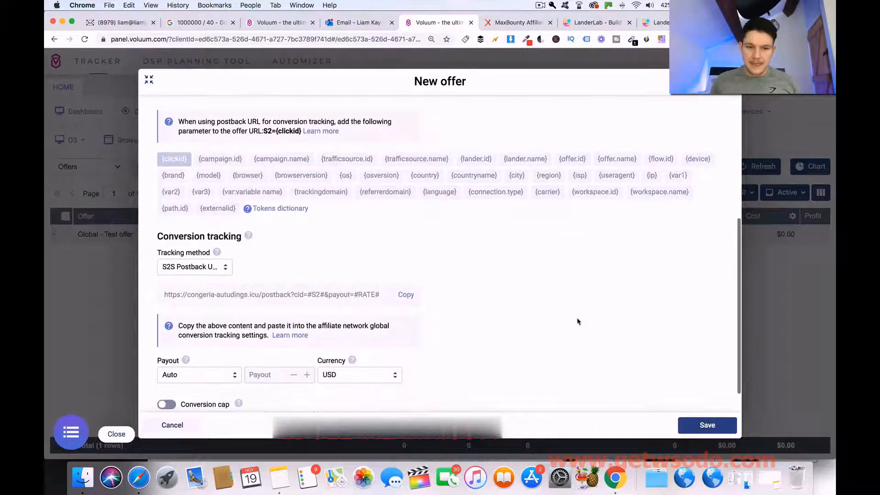
pyautogui.scroll(-1, 466, 141)
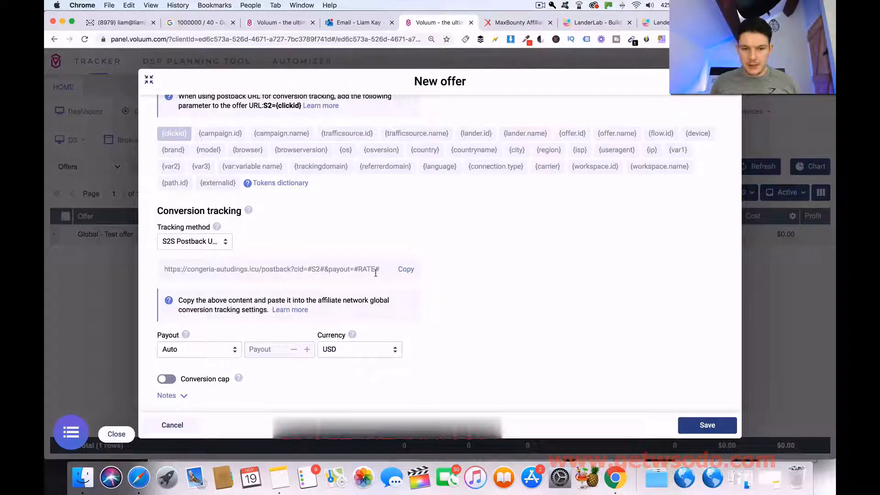
pyautogui.moveTo(315, 270); pyautogui.dragTo(379, 271)
pyautogui.click(494, 251)
pyautogui.click(404, 269)
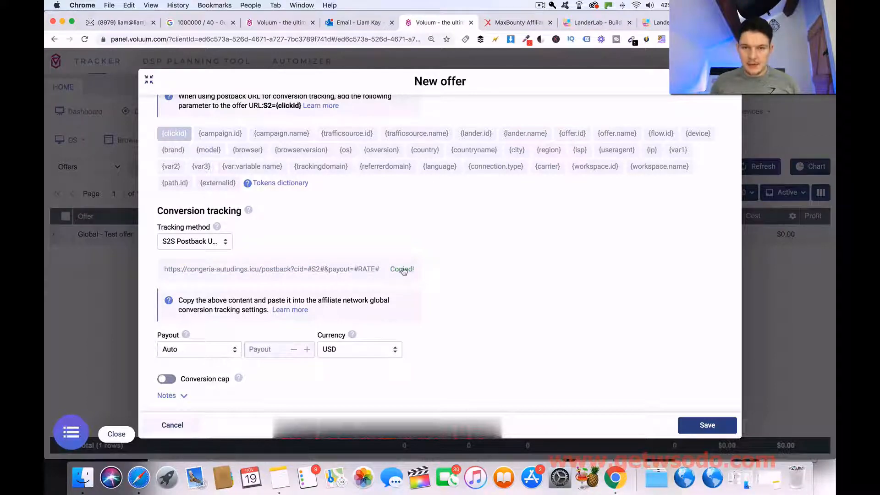
# Save Voluum's postback URL as a URL-type postback on the MaxBounty campaign.
pyautogui.click(140, 481)
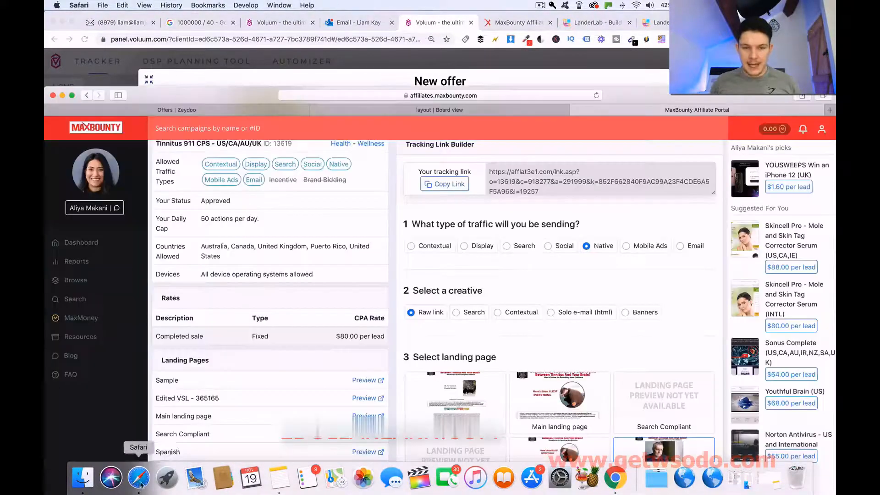
pyautogui.doubleClick(658, 95)
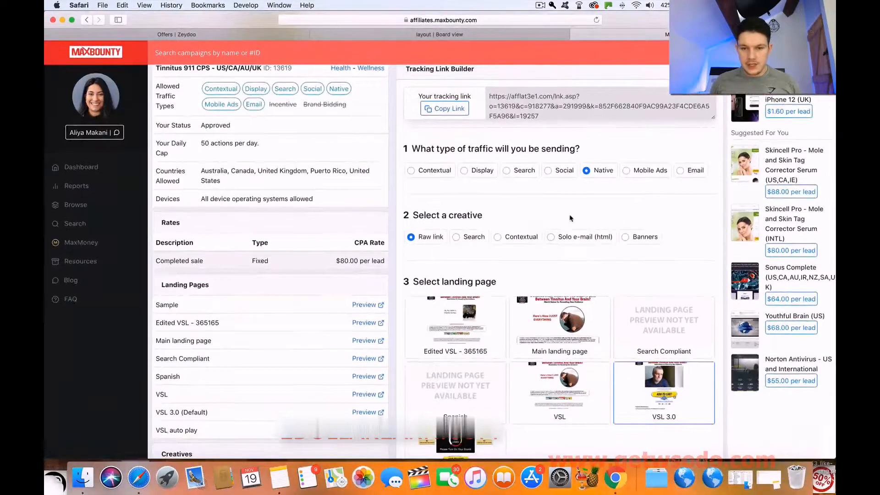
pyautogui.scroll(-10, 570, 218)
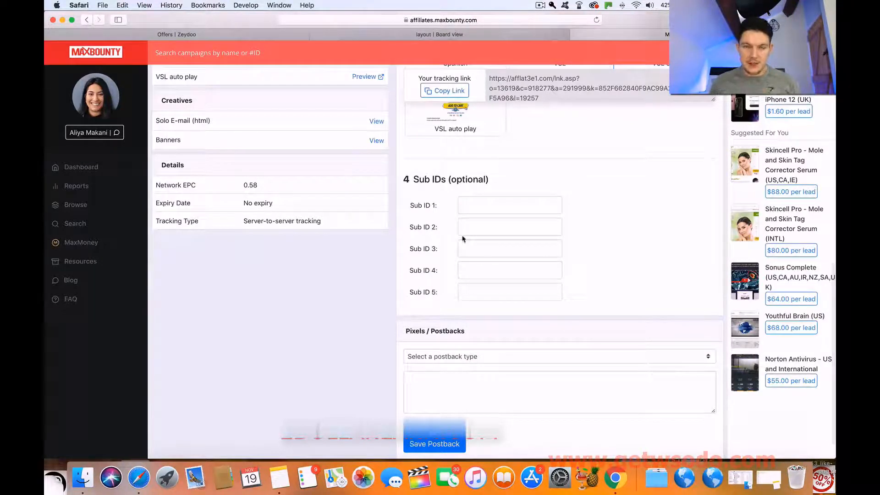
pyautogui.scroll(-2, 490, 285)
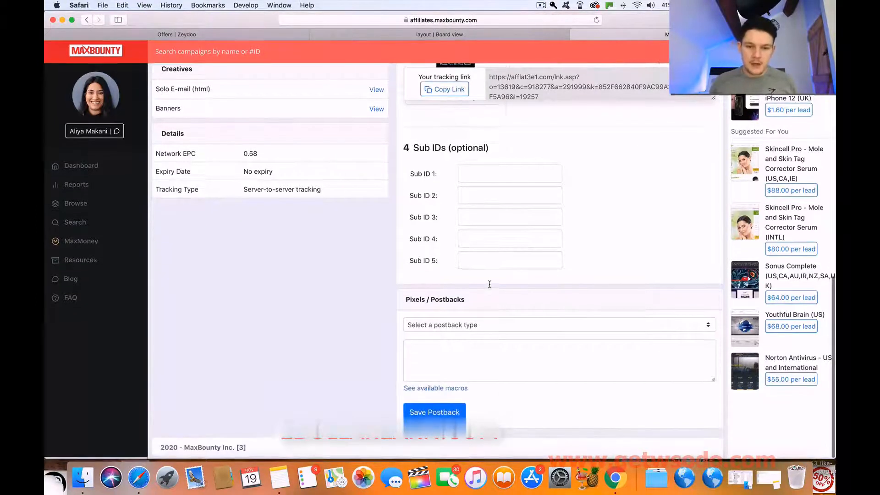
pyautogui.click(483, 334)
pyautogui.click(486, 338)
pyautogui.click(456, 351)
pyautogui.press('cmd+v')
pyautogui.moveTo(409, 352); pyautogui.dragTo(650, 353)
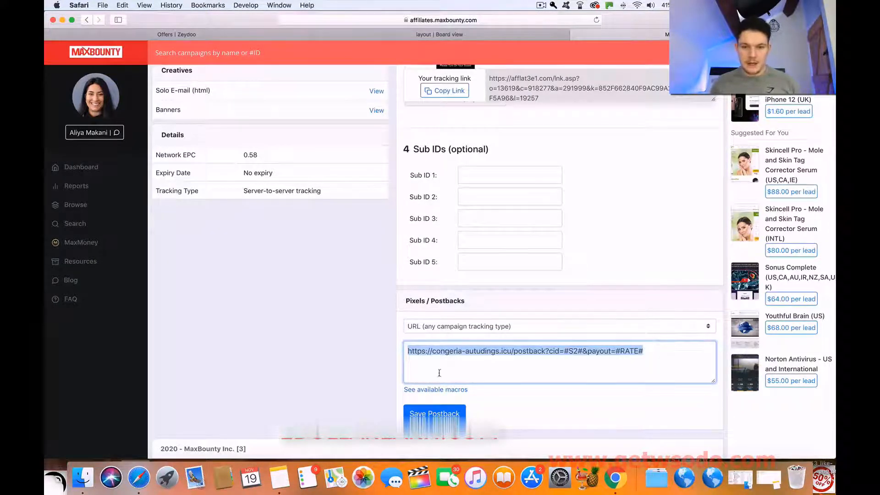
pyautogui.click(431, 414)
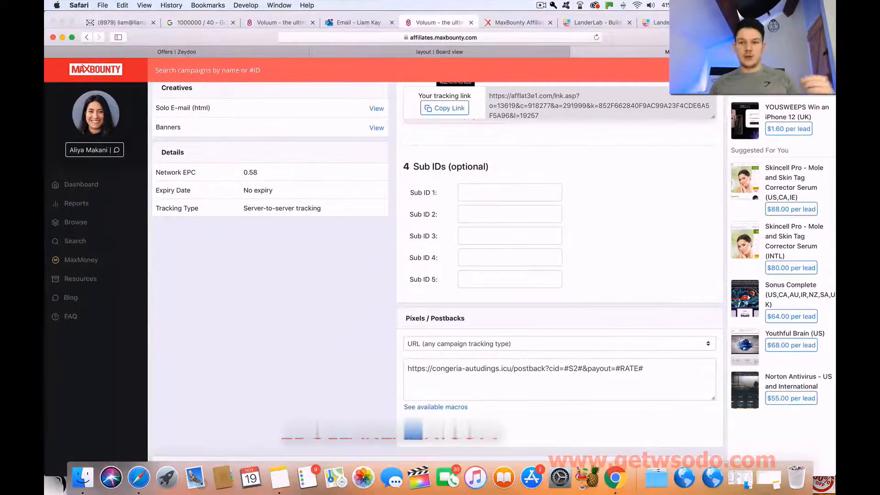
pyautogui.click(729, 22)
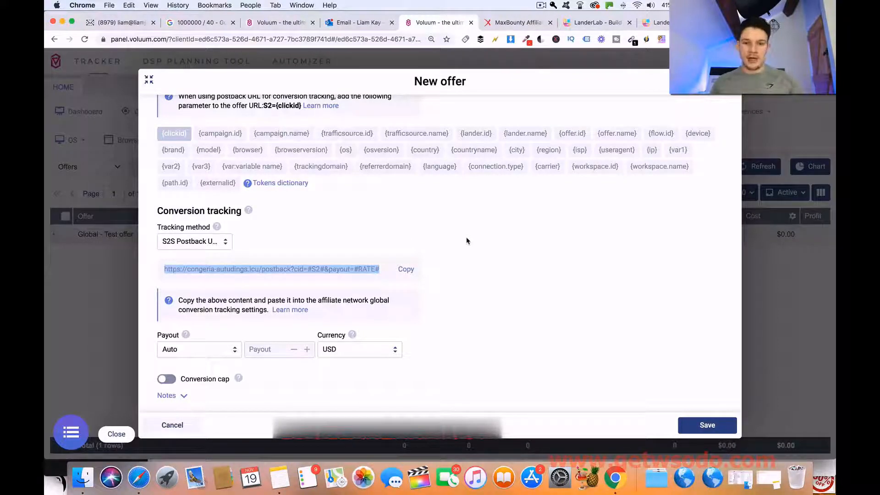
# Append 'Tinnitus 911' to the offer name, set country tag United States, and save.
pyautogui.scroll(-1, 467, 241)
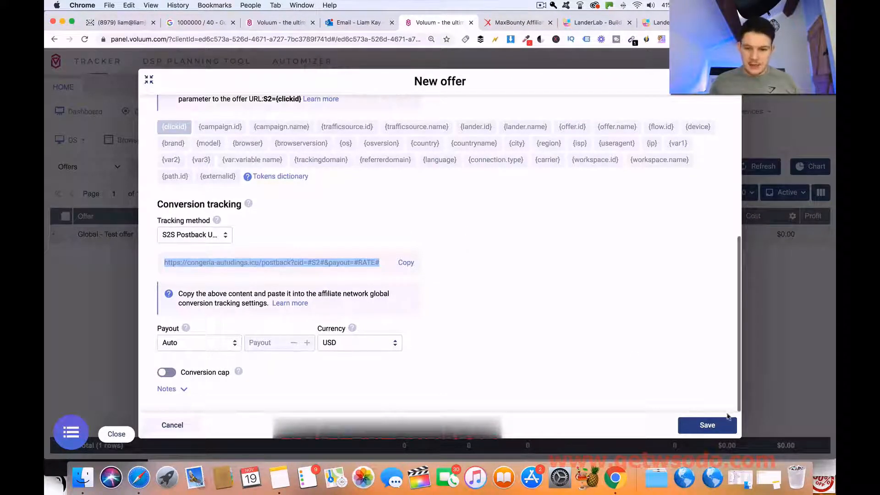
pyautogui.click(710, 428)
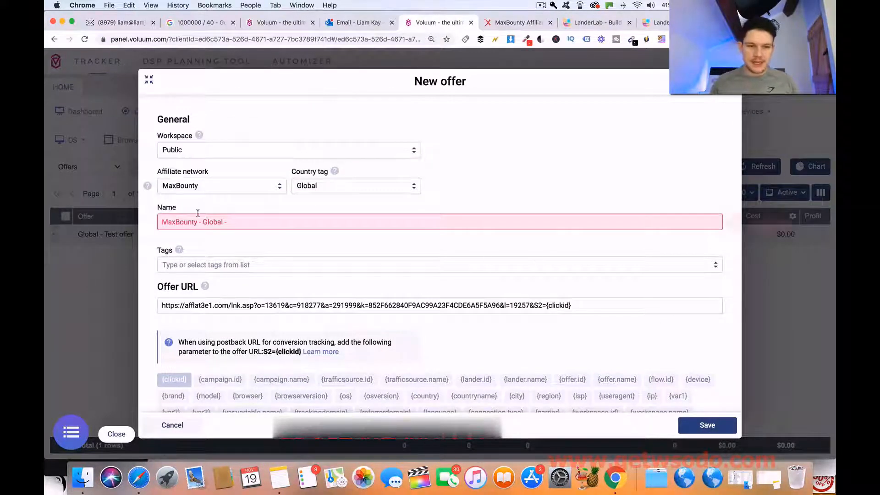
pyautogui.click(234, 220)
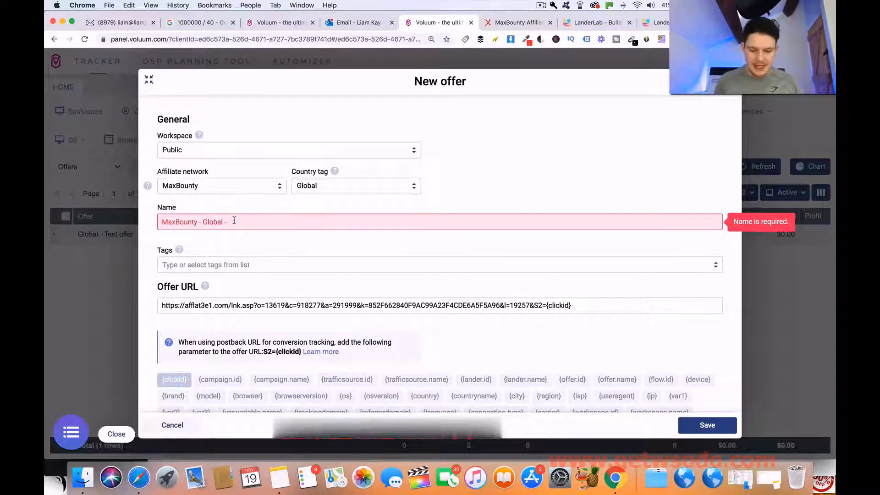
pyautogui.write('Tinn')
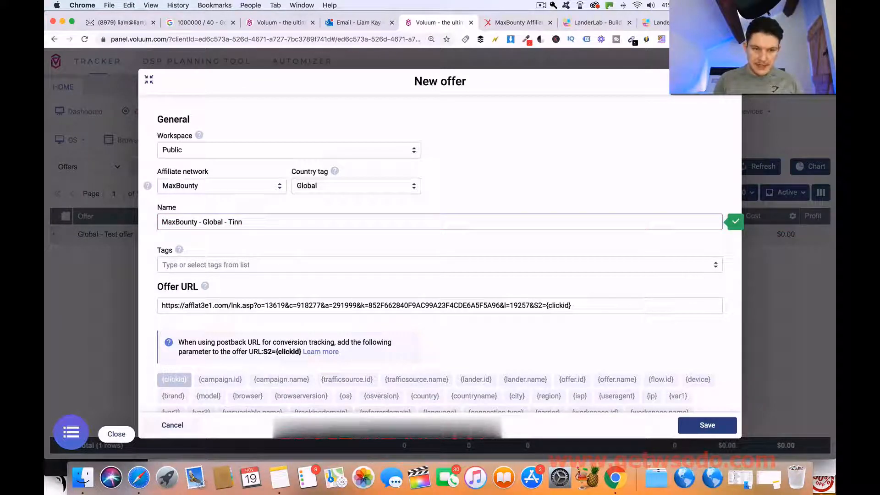
pyautogui.write('itus 911')
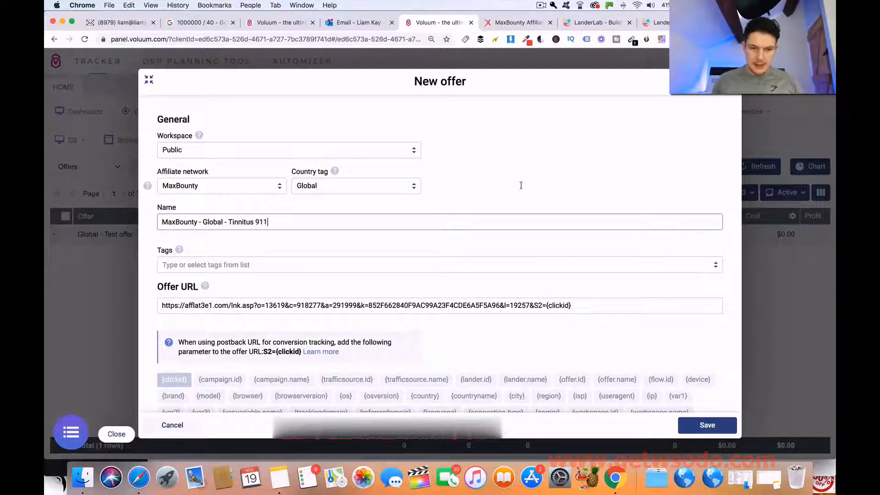
pyautogui.click(356, 183)
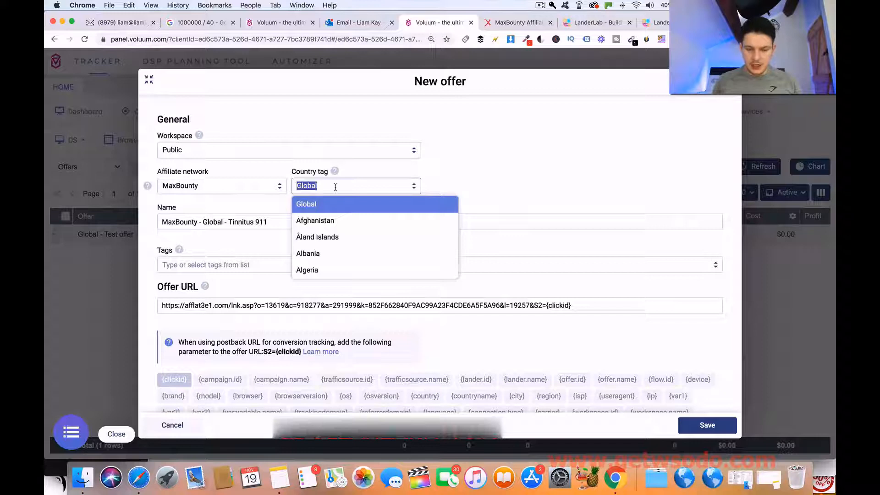
pyautogui.write('united')
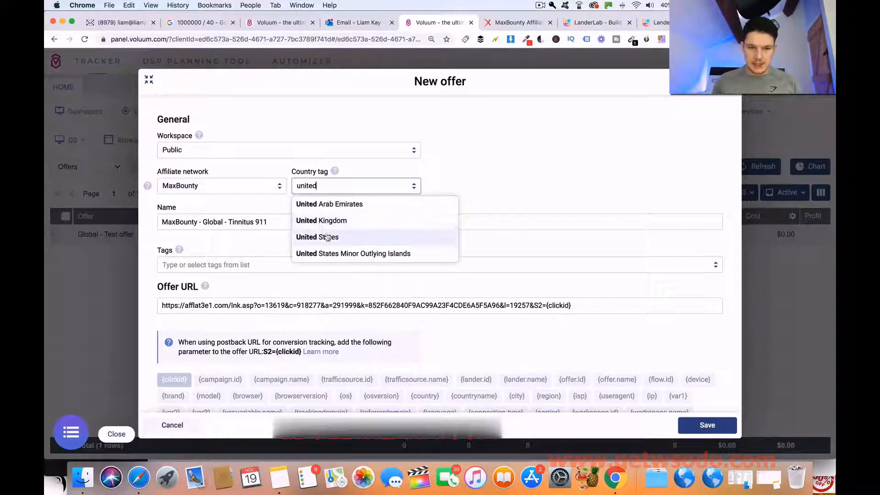
pyautogui.click(327, 236)
pyautogui.moveTo(203, 223); pyautogui.dragTo(239, 225)
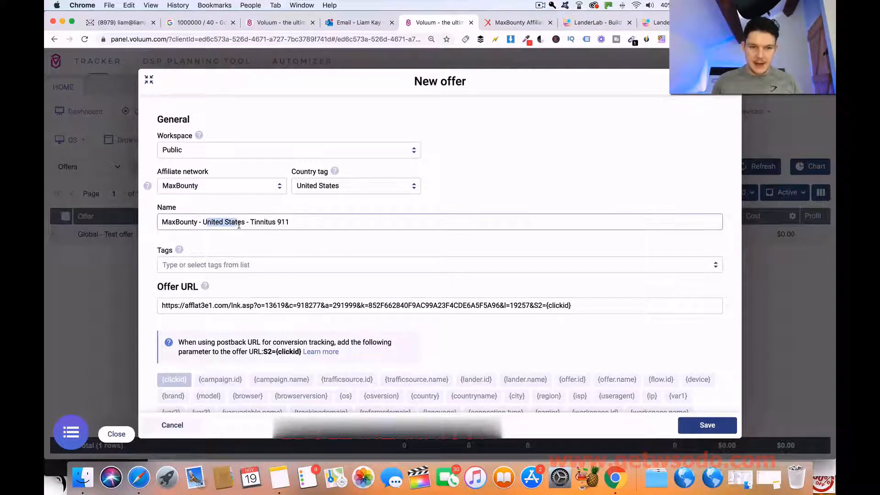
pyautogui.click(330, 240)
pyautogui.scroll(-5, 280, 243)
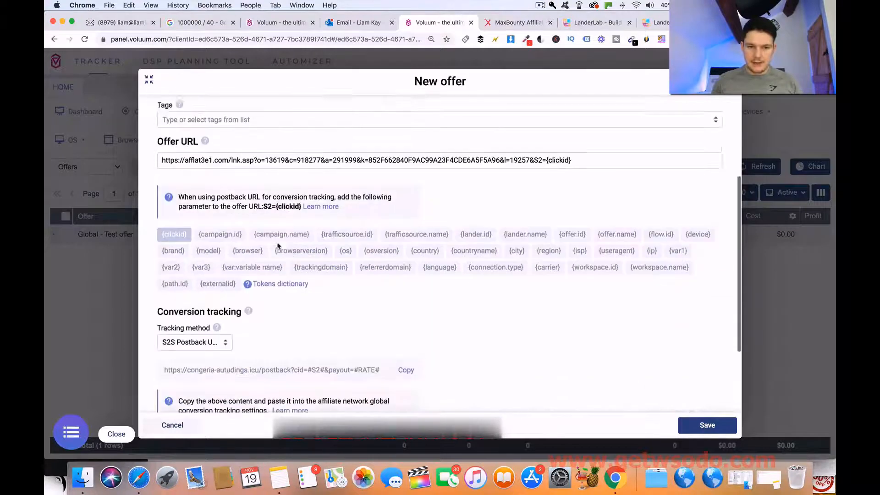
pyautogui.click(713, 428)
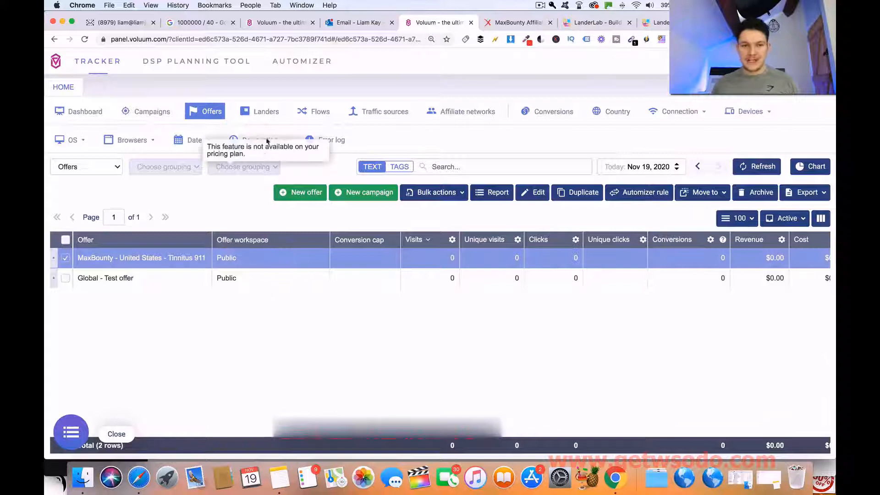
# Check Voluum's Landers list, then switch to LanderLab's tinnitus landing pages.
pyautogui.click(255, 112)
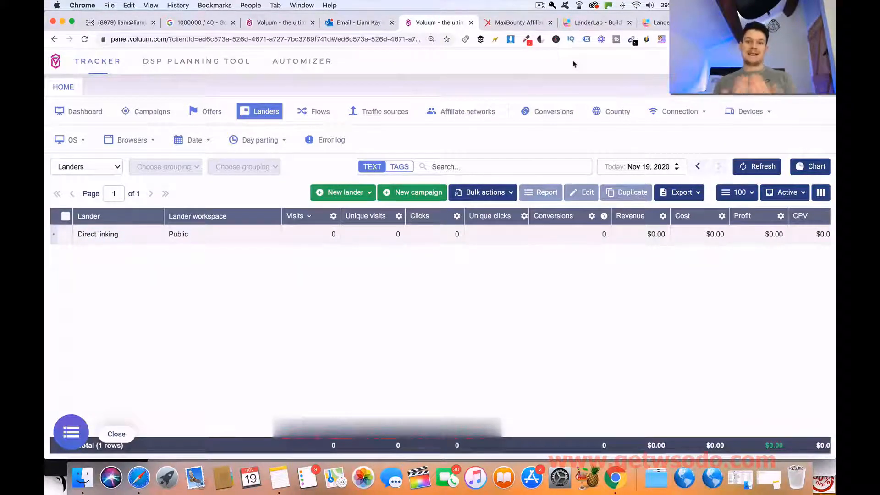
pyautogui.click(596, 23)
pyautogui.click(660, 23)
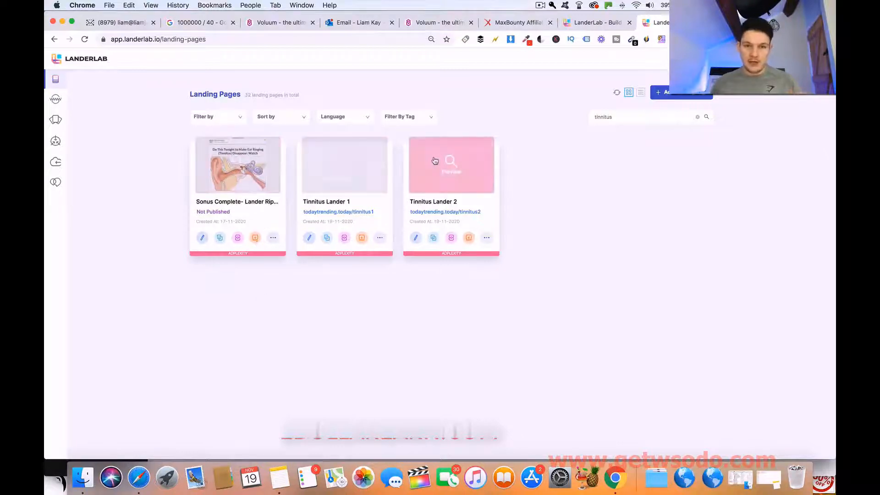
# Open Add to Tracker from Tinnitus Lander 1's actions menu, then close the form without adding.
pyautogui.click(273, 239)
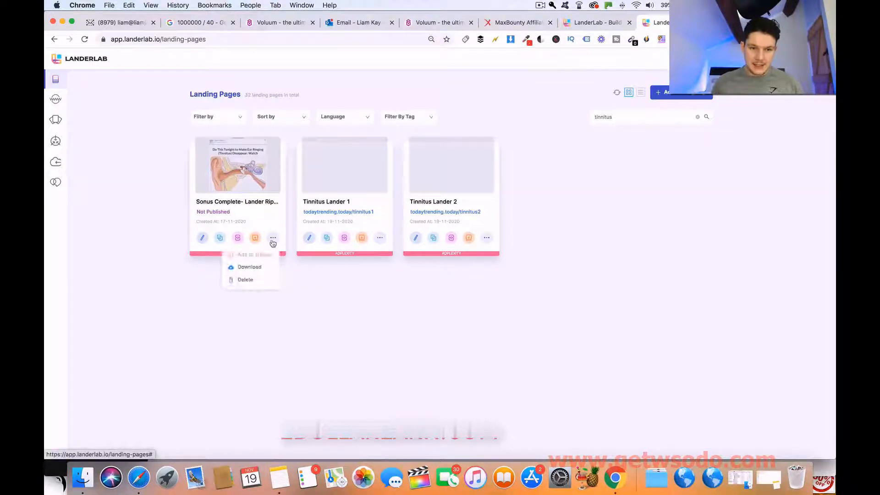
pyautogui.click(381, 239)
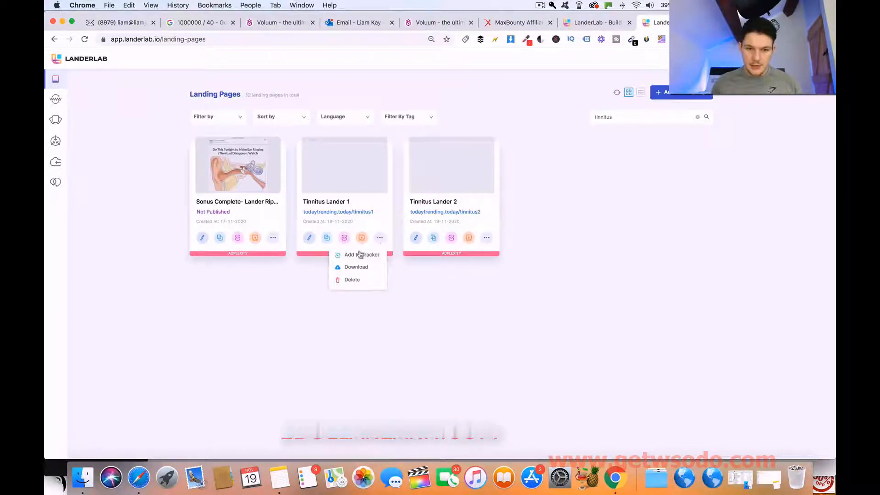
pyautogui.click(361, 255)
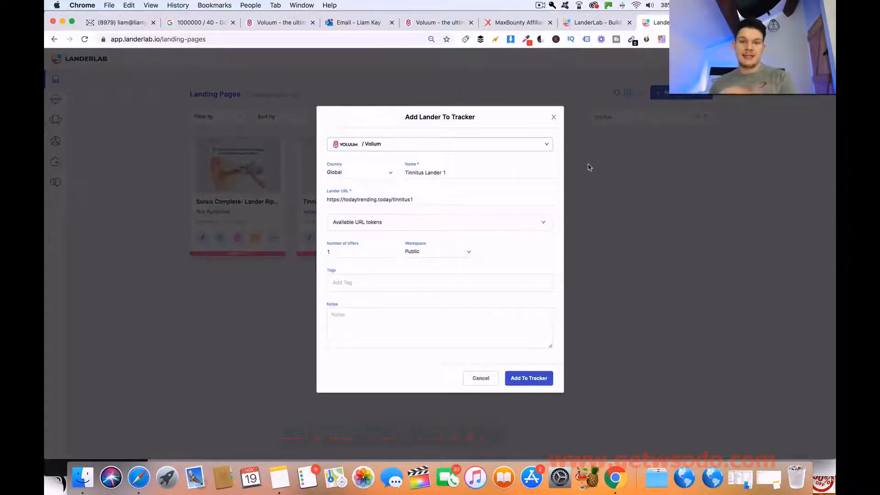
pyautogui.click(554, 117)
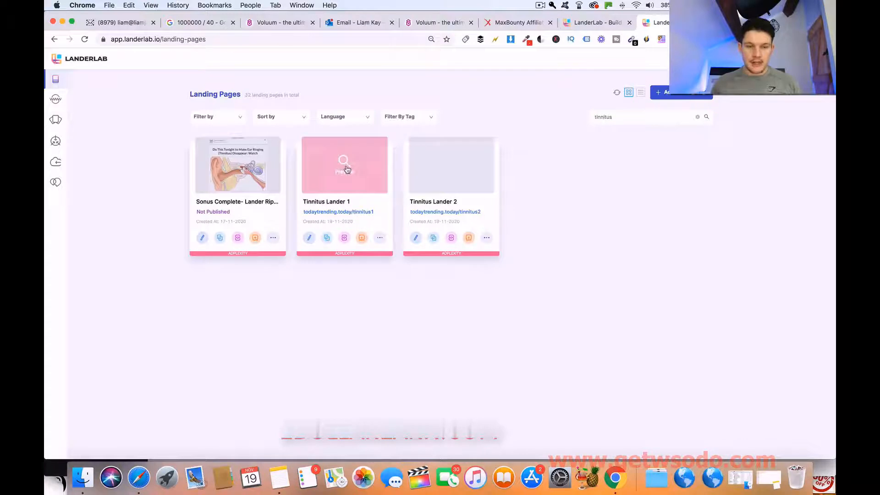
pyautogui.click(341, 211)
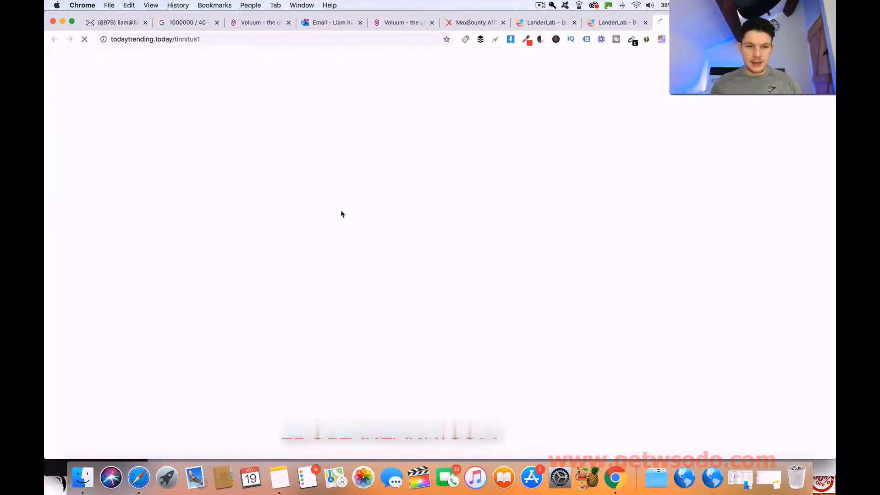
pyautogui.click(250, 42)
pyautogui.press('super+c')
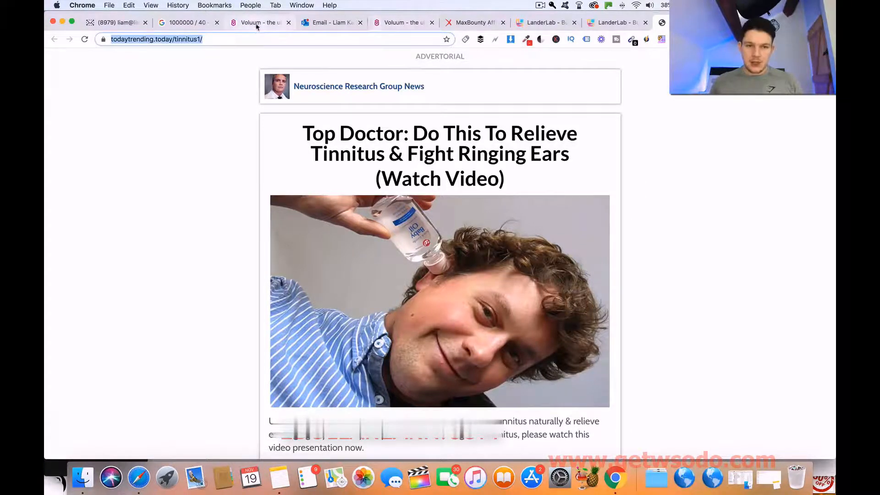
pyautogui.click(406, 23)
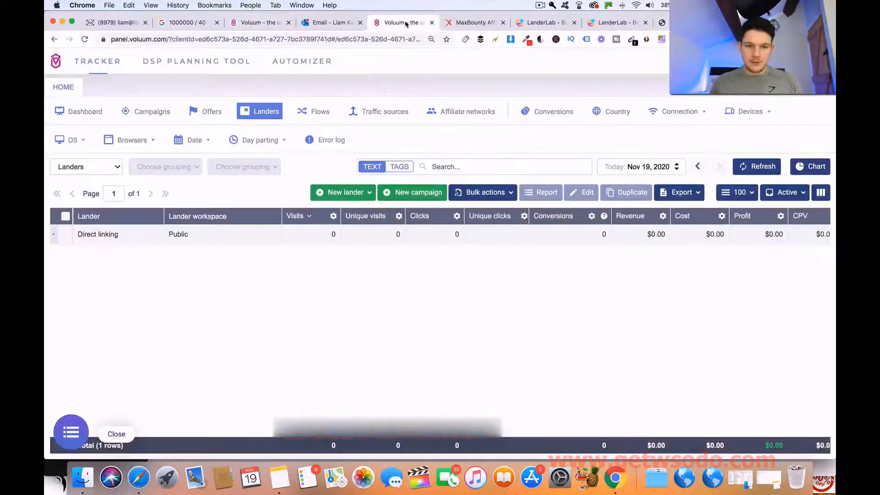
pyautogui.click(341, 195)
pyautogui.click(326, 213)
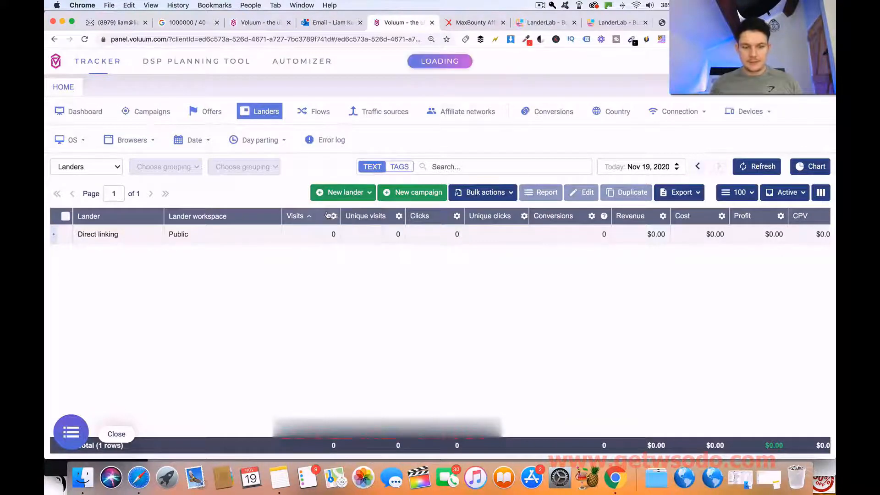
pyautogui.click(245, 266)
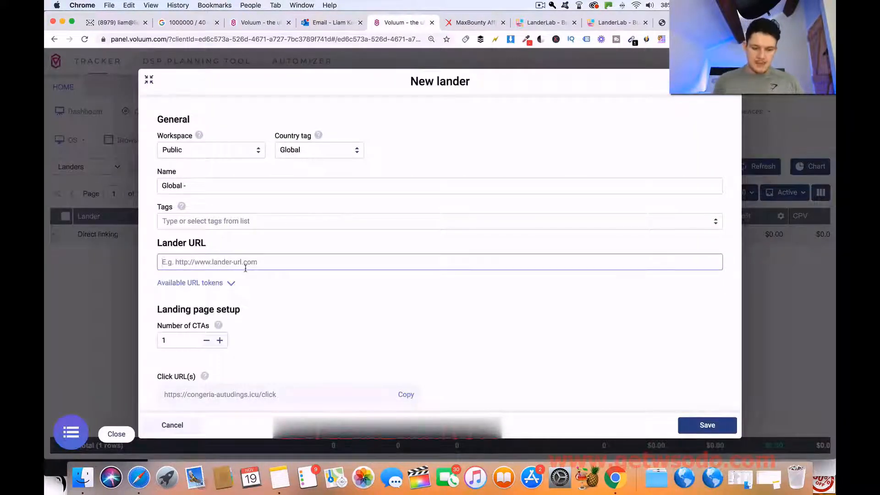
pyautogui.press('super+v')
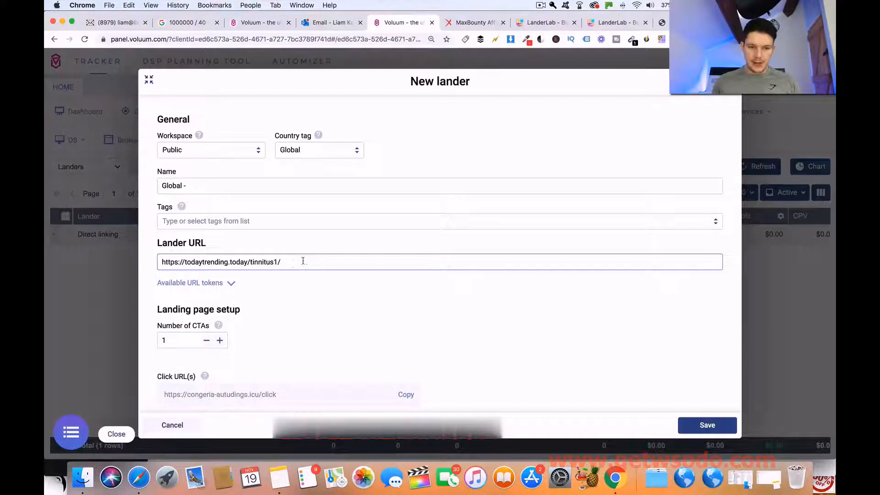
# Copy the new lander's click URL.
pyautogui.scroll(-3, 304, 297)
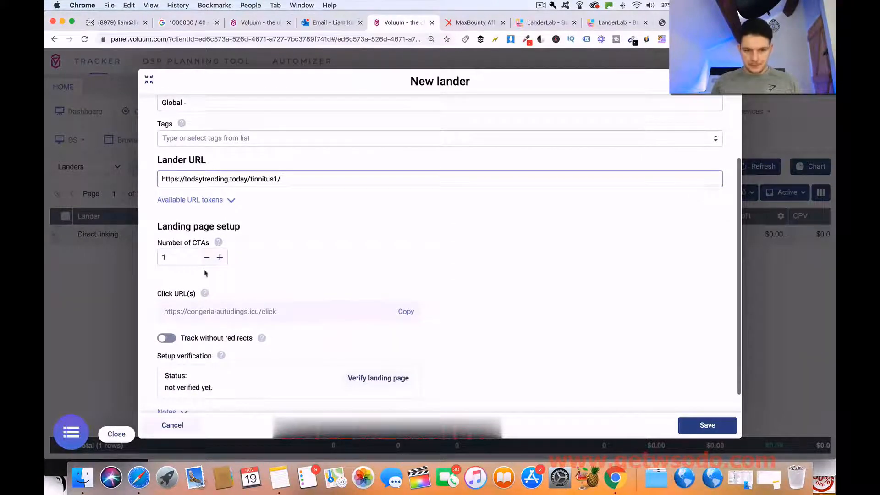
pyautogui.scroll(-1, 265, 206)
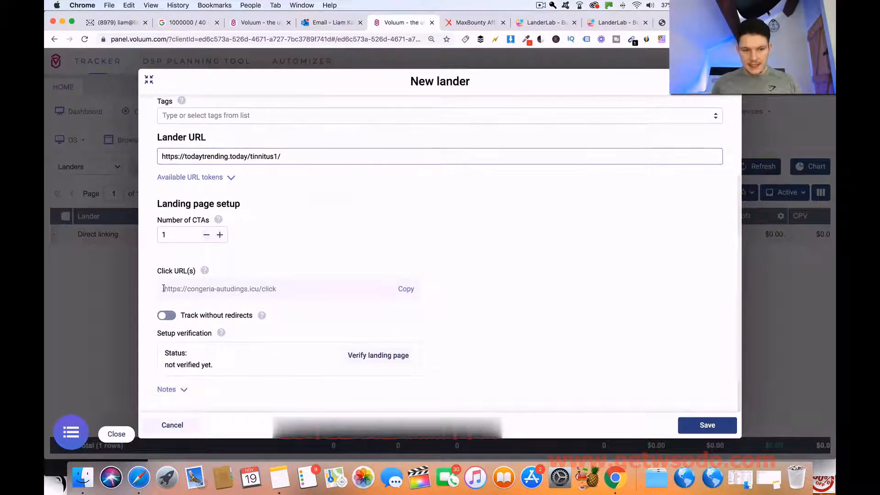
pyautogui.moveTo(163, 289); pyautogui.dragTo(292, 289)
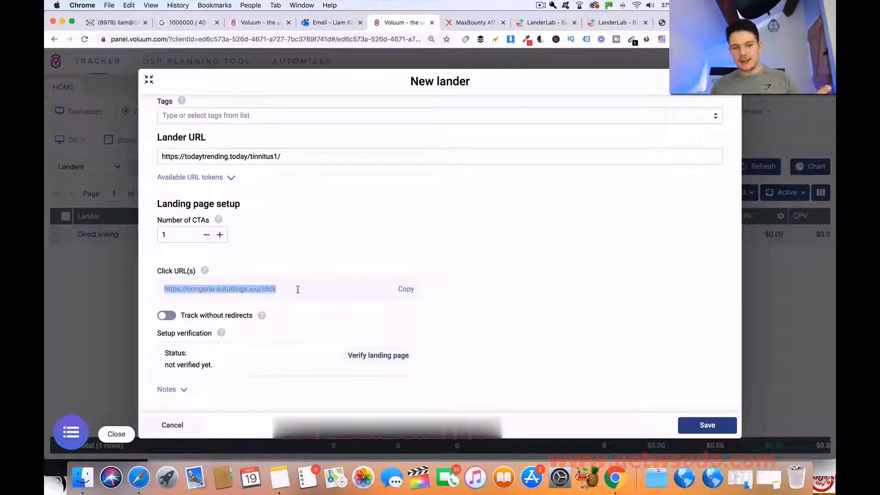
pyautogui.click(272, 272)
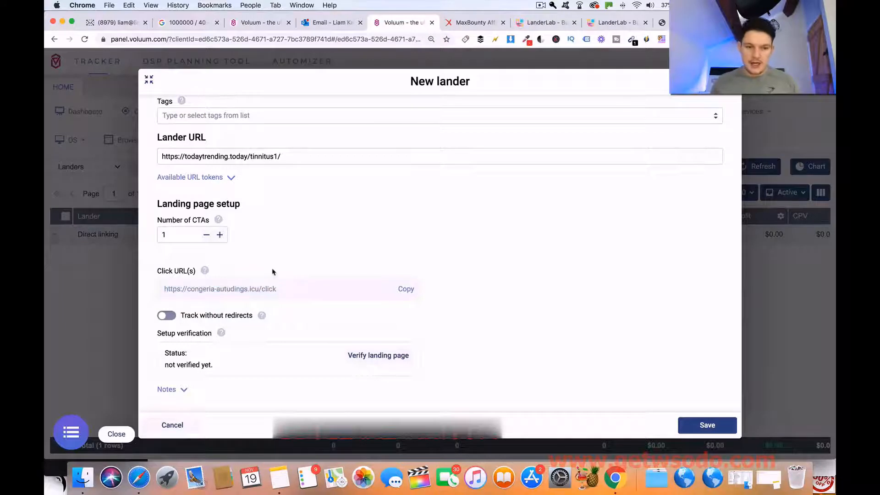
pyautogui.moveTo(166, 287); pyautogui.dragTo(287, 293)
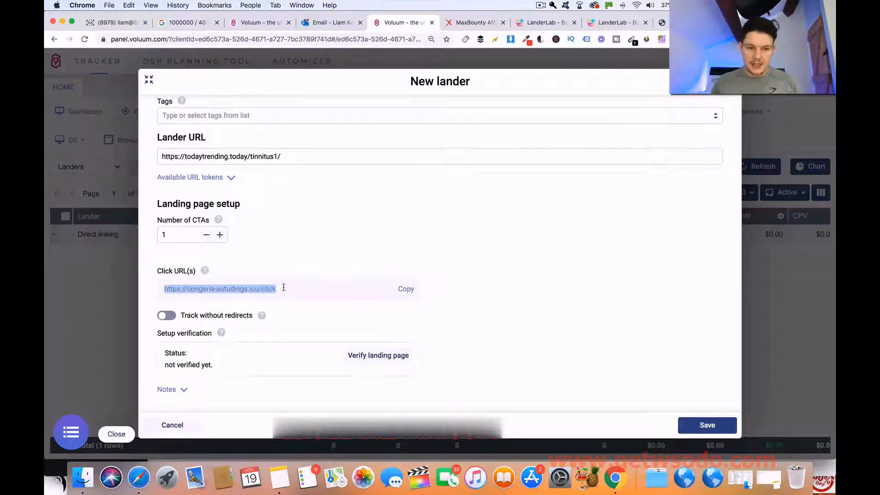
pyautogui.click(406, 290)
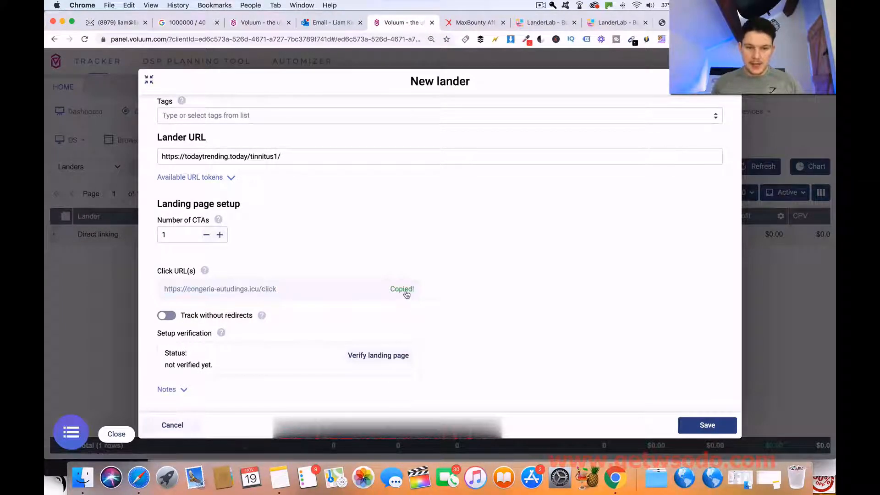
pyautogui.click(604, 23)
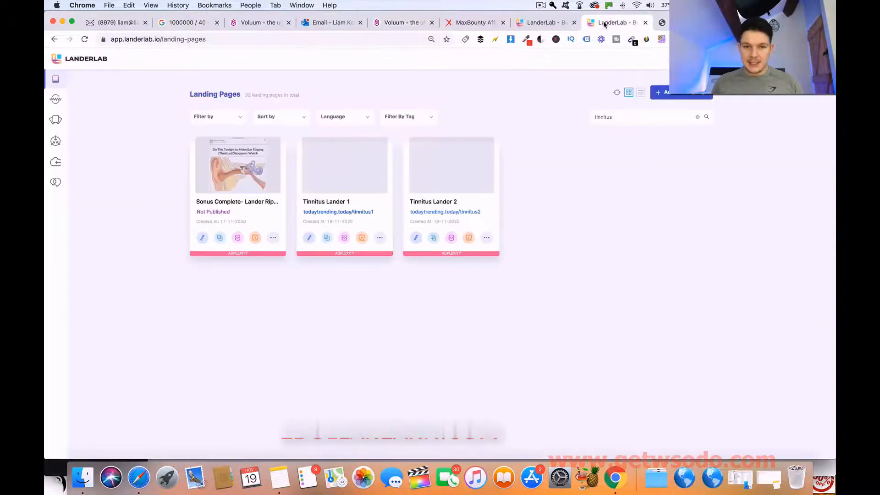
pyautogui.click(308, 238)
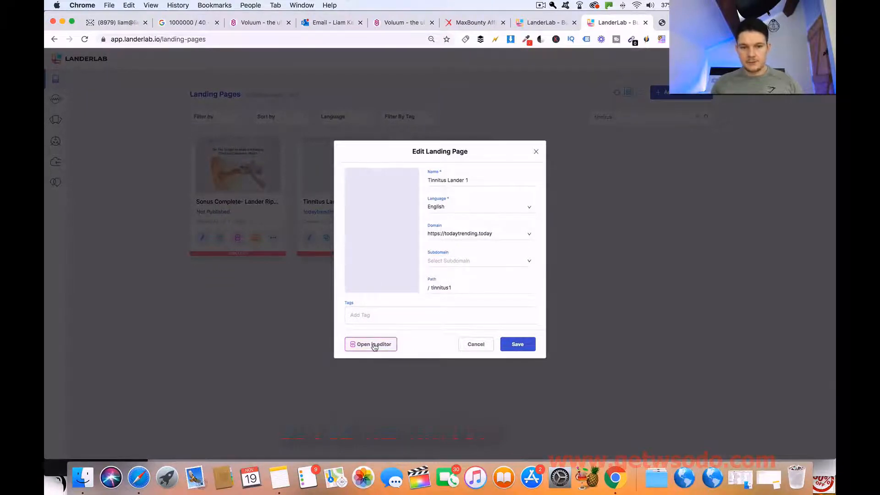
pyautogui.click(374, 345)
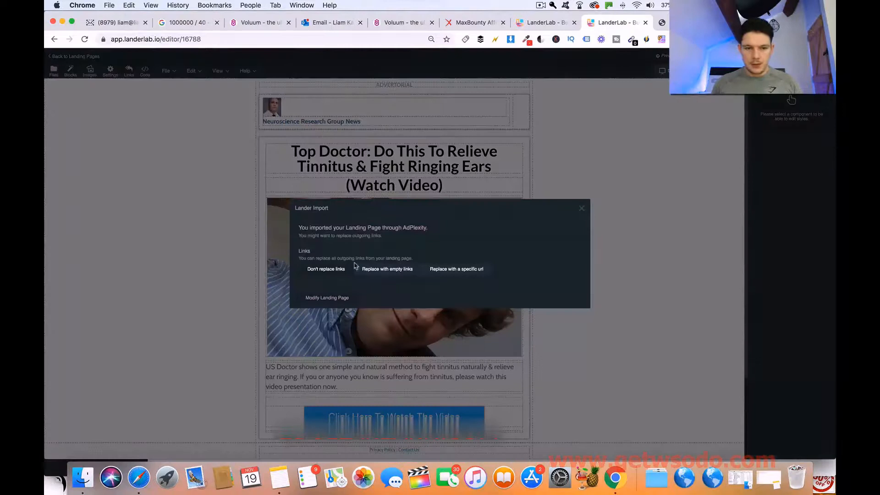
pyautogui.click(454, 270)
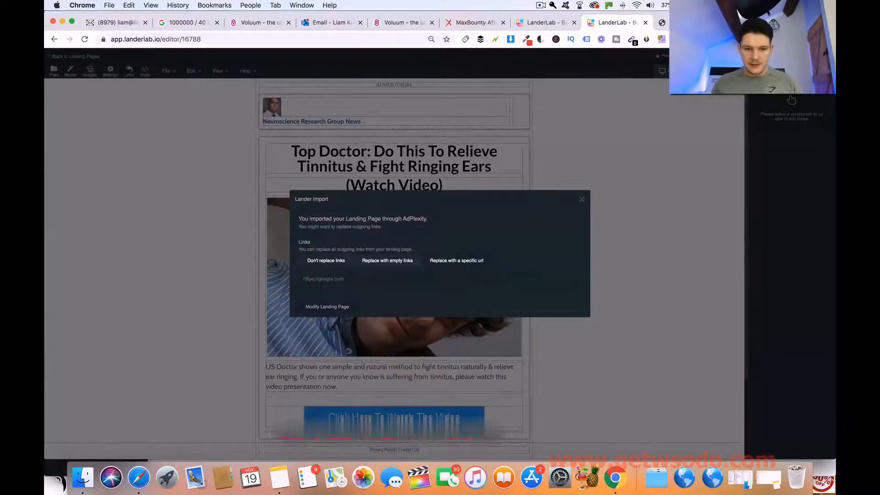
pyautogui.press('super+v')
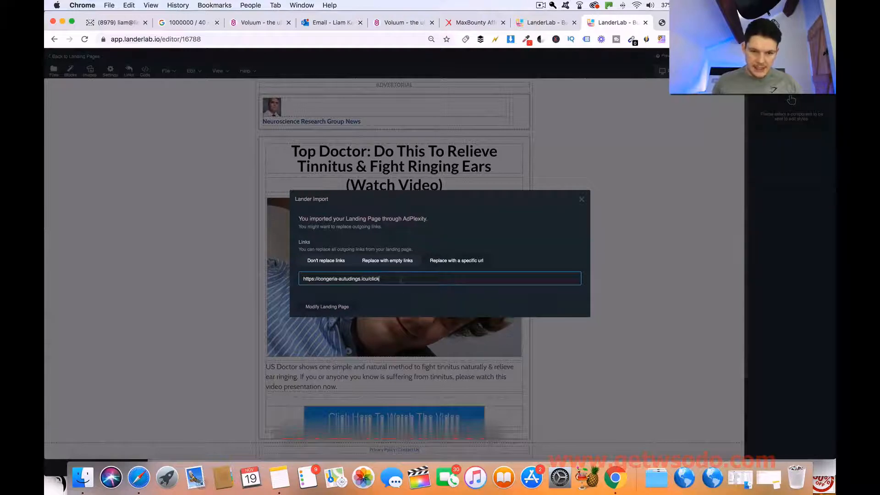
pyautogui.click(337, 308)
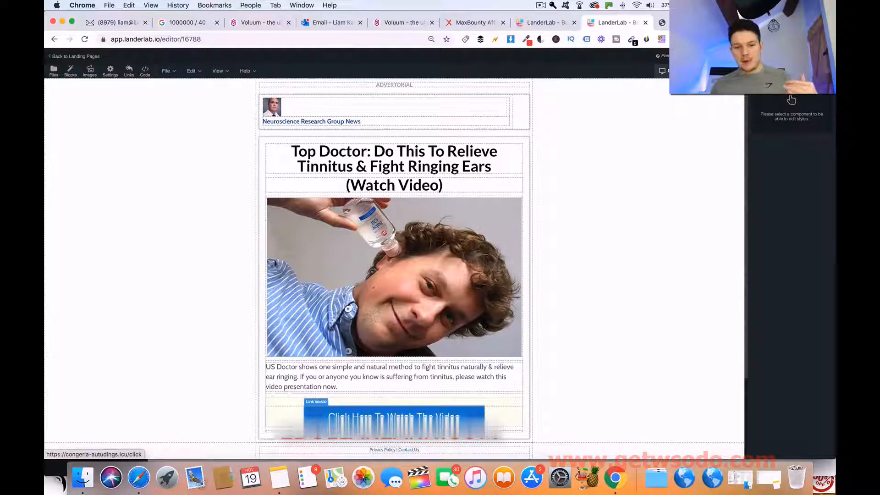
# Verify the landing page and save the lander as 'Global - Tinnitus Lander 1'.
pyautogui.click(389, 26)
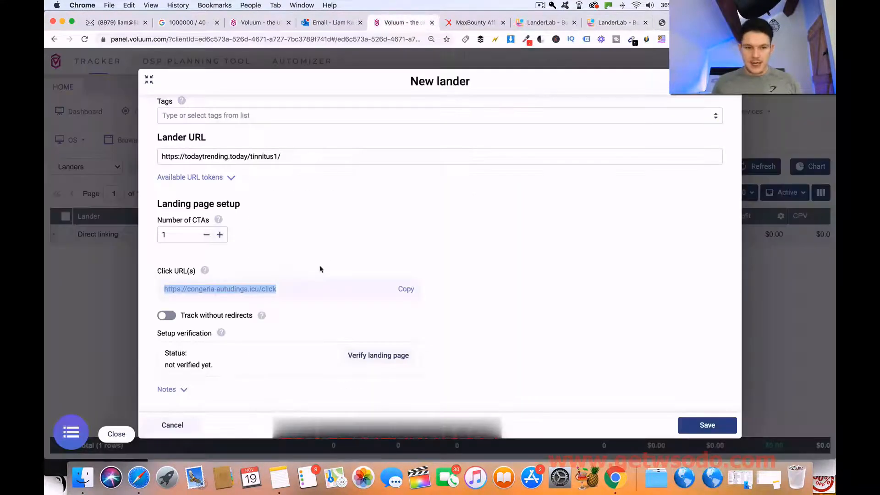
pyautogui.click(373, 358)
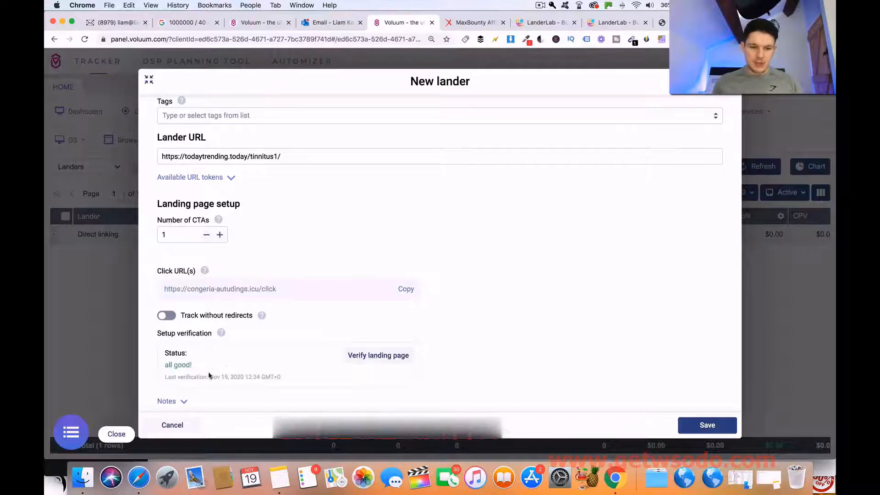
pyautogui.moveTo(165, 365); pyautogui.dragTo(201, 369)
pyautogui.scroll(5, 238, 270)
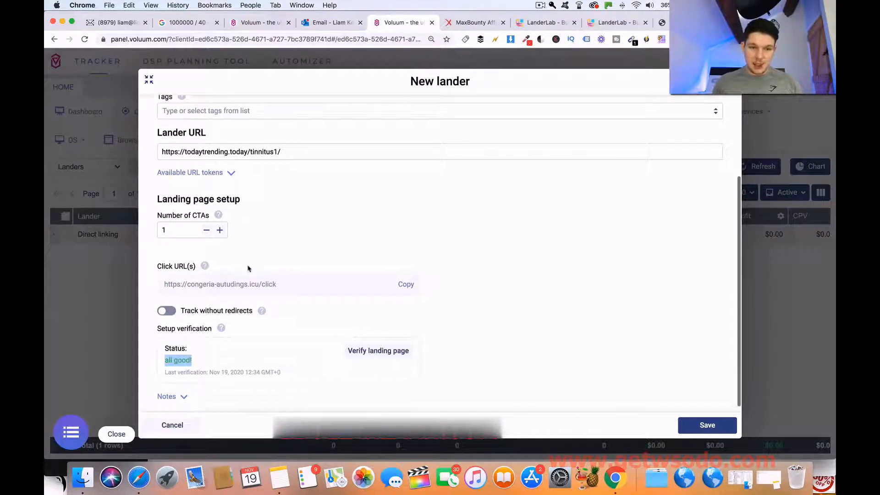
pyautogui.click(229, 187)
pyautogui.write('Tinnitus Lander 1')
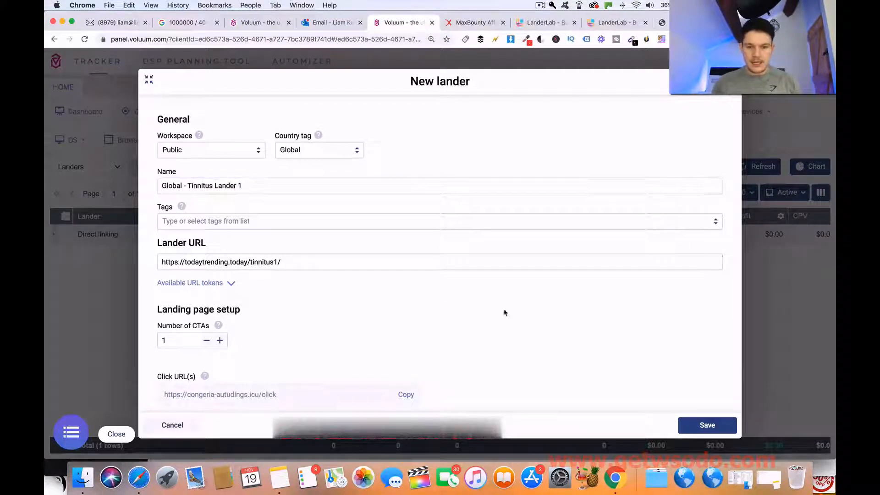
pyautogui.click(707, 426)
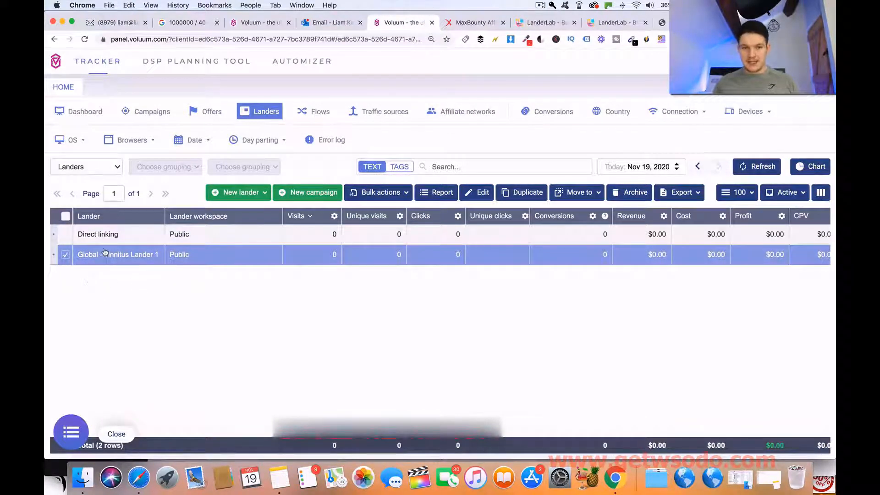
pyautogui.click(544, 23)
# Copy the published tinnitus2 page address from LanderLab.
pyautogui.click(610, 23)
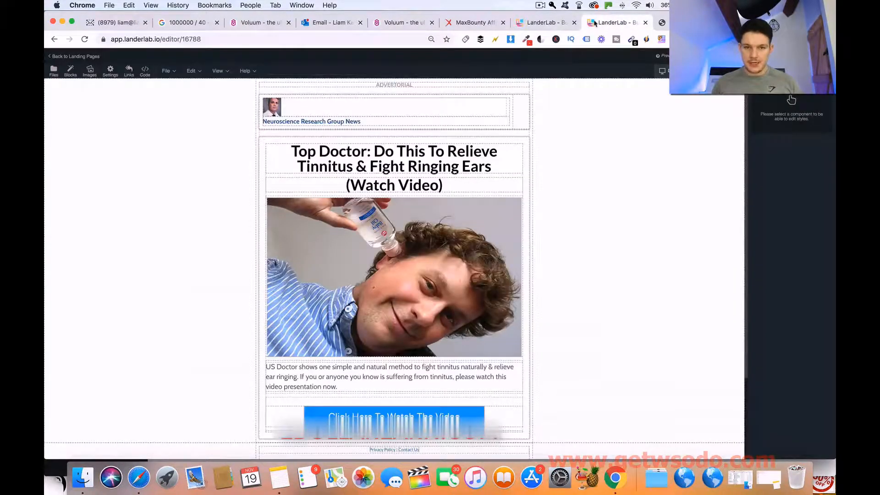
pyautogui.click(73, 56)
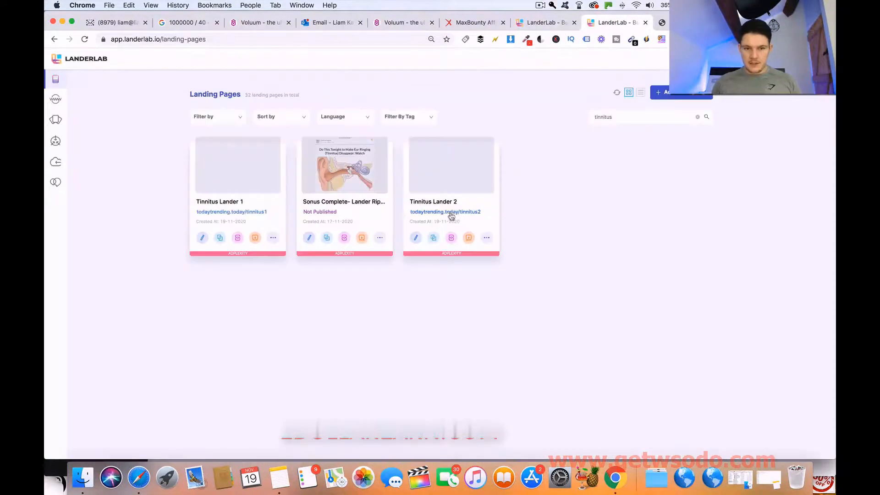
pyautogui.click(451, 216)
pyautogui.click(249, 39)
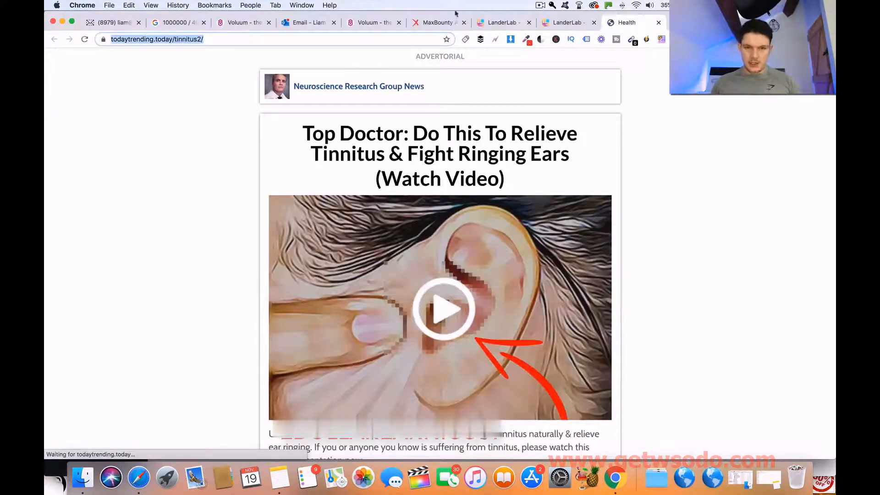
pyautogui.click(366, 23)
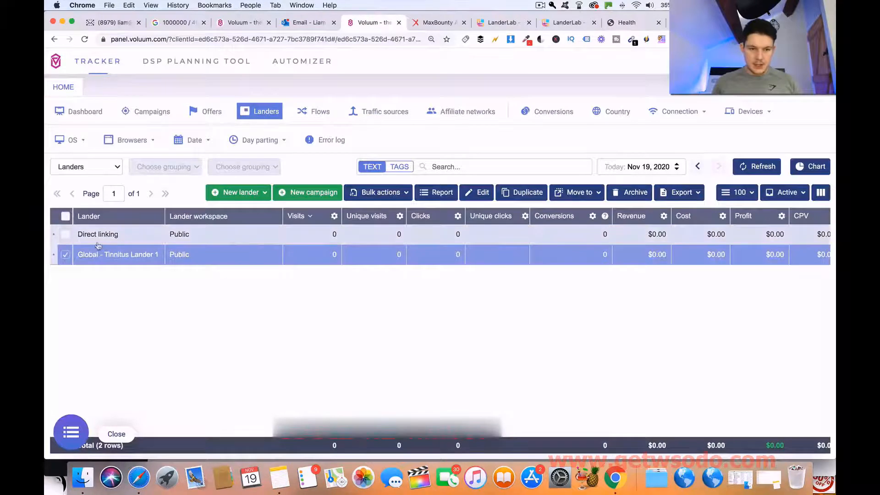
pyautogui.click(240, 193)
pyautogui.click(222, 213)
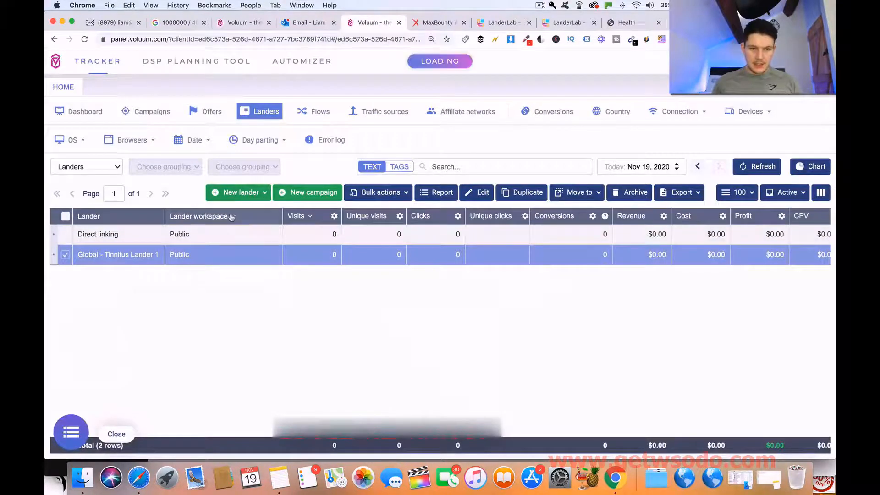
pyautogui.click(235, 258)
pyautogui.press('super+v')
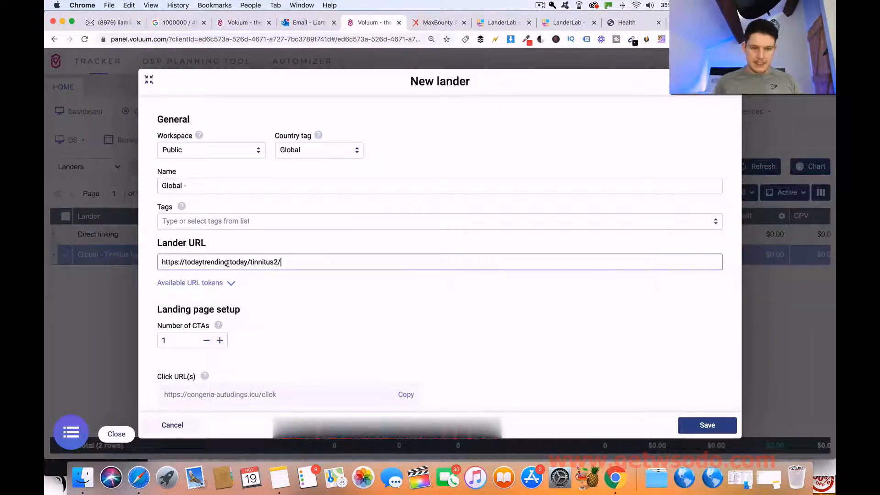
pyautogui.click(227, 185)
pyautogui.write('Tinnitus Lander 2')
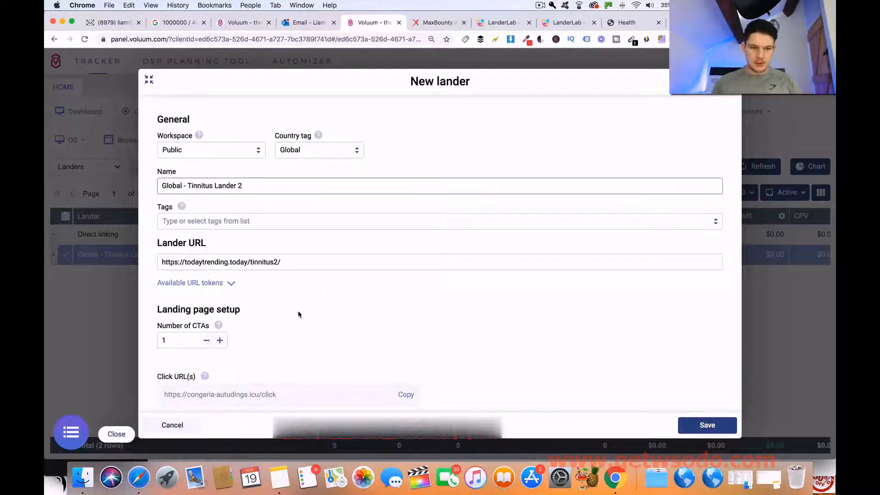
pyautogui.scroll(-5, 298, 311)
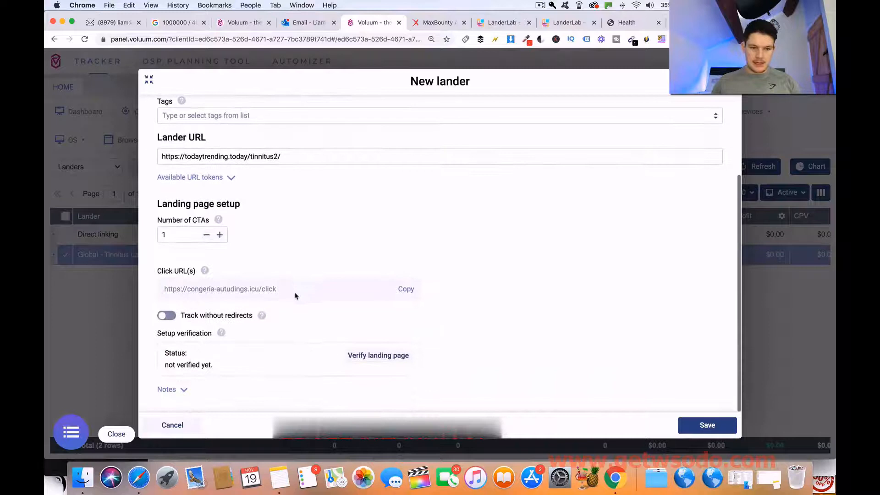
pyautogui.click(494, 25)
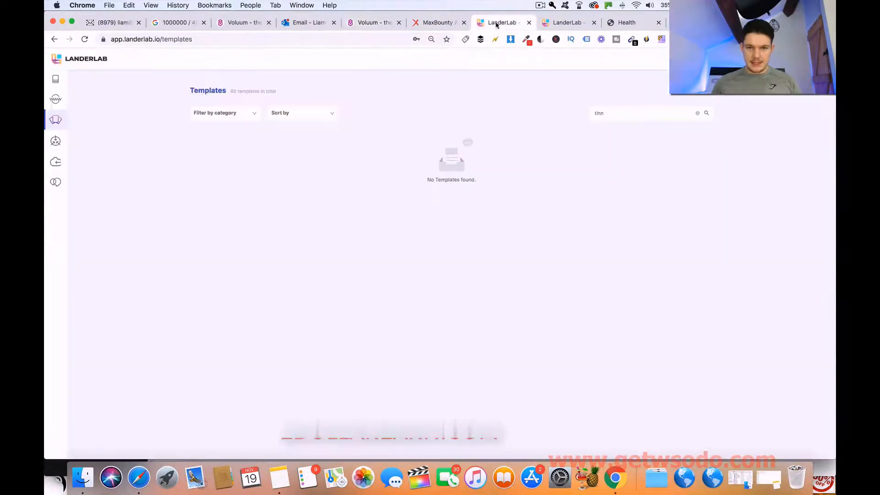
pyautogui.click(562, 23)
pyautogui.click(416, 238)
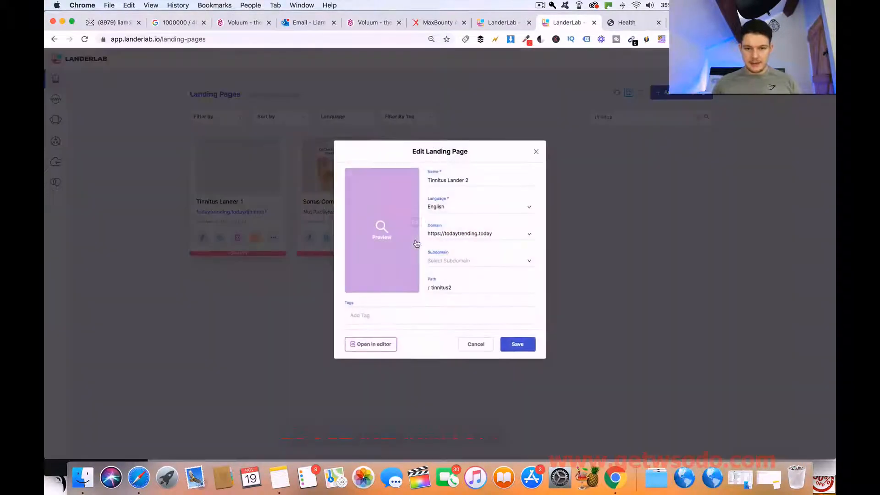
pyautogui.click(378, 345)
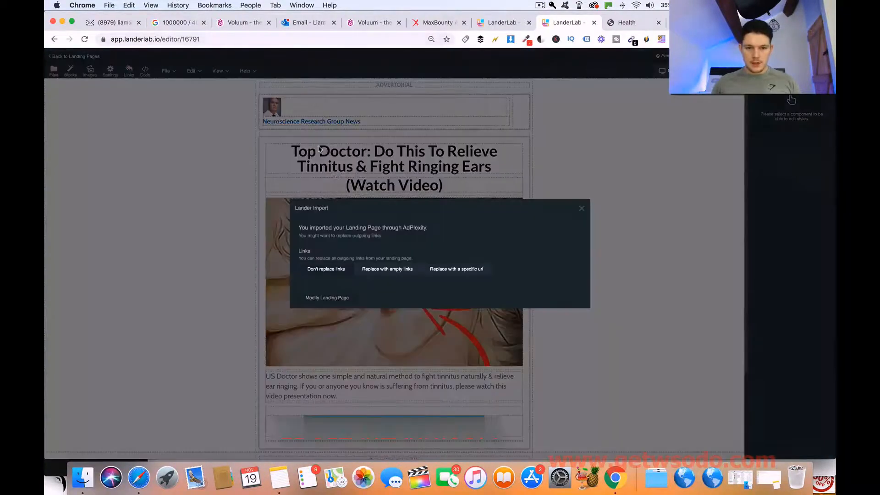
pyautogui.click(456, 269)
pyautogui.click(391, 283)
pyautogui.write('https://congeria-autudings.icu/click')
pyautogui.click(340, 306)
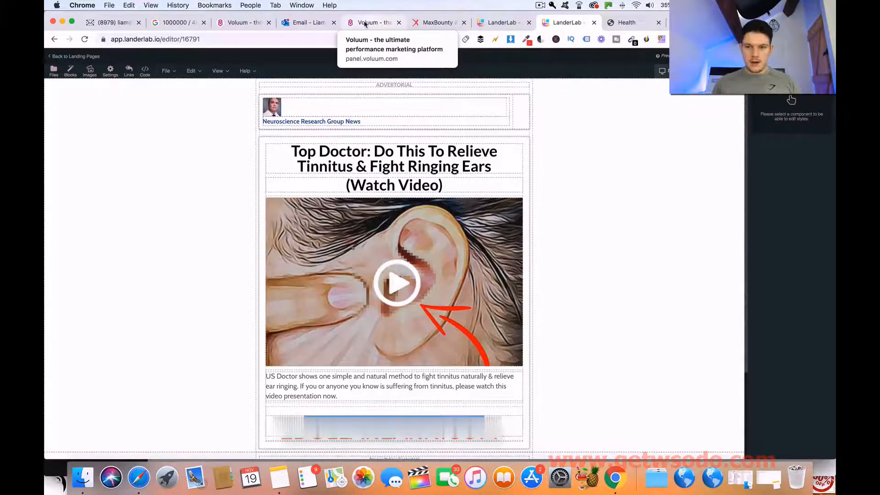
pyautogui.click(365, 24)
# Verify the tinnitus2 page and save the lander 'Global - Tinnitus Lander 2'.
pyautogui.click(375, 354)
pyautogui.scroll(5, 448, 256)
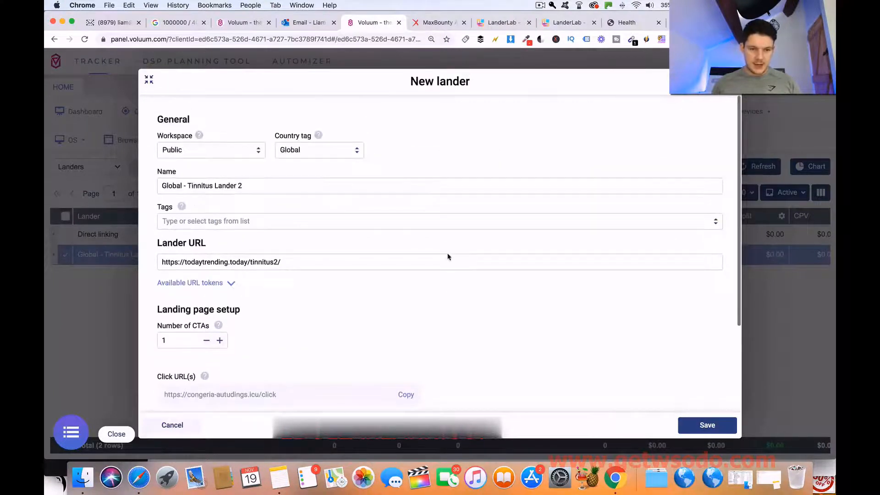
pyautogui.scroll(-3, 285, 313)
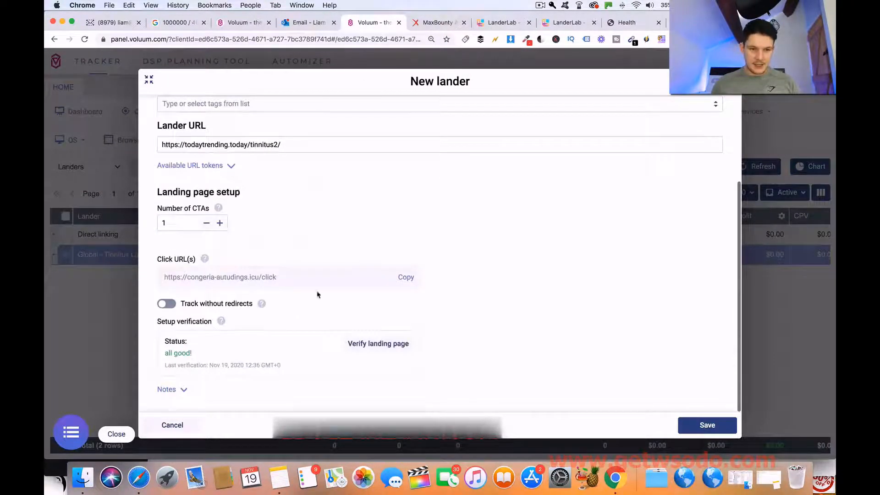
pyautogui.click(715, 427)
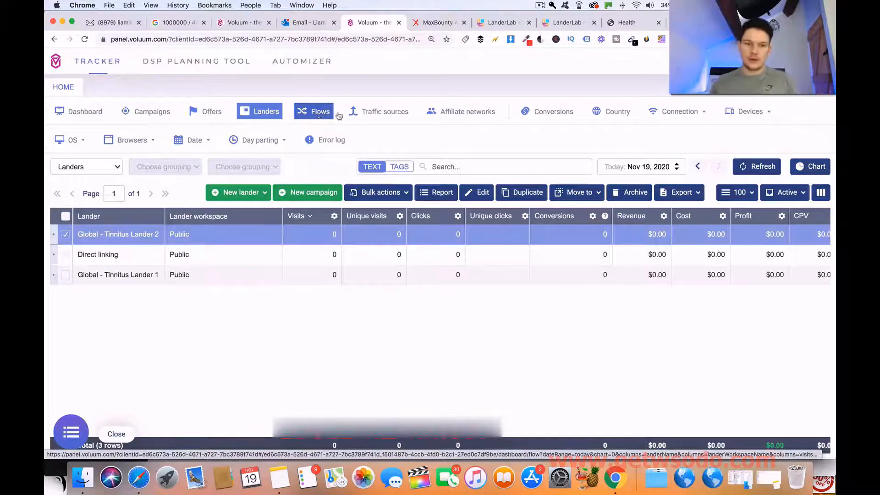
# Create a new flow named 'Global - Tinnitus Flow 1'.
pyautogui.click(313, 115)
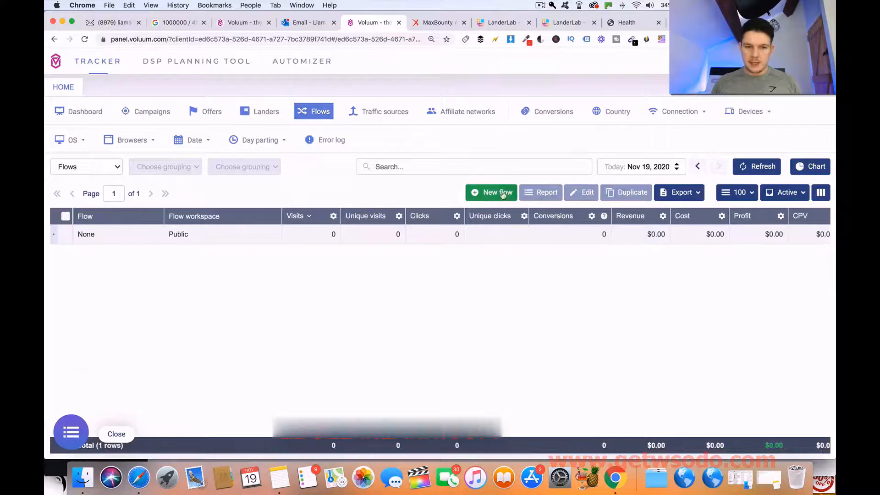
pyautogui.click(493, 194)
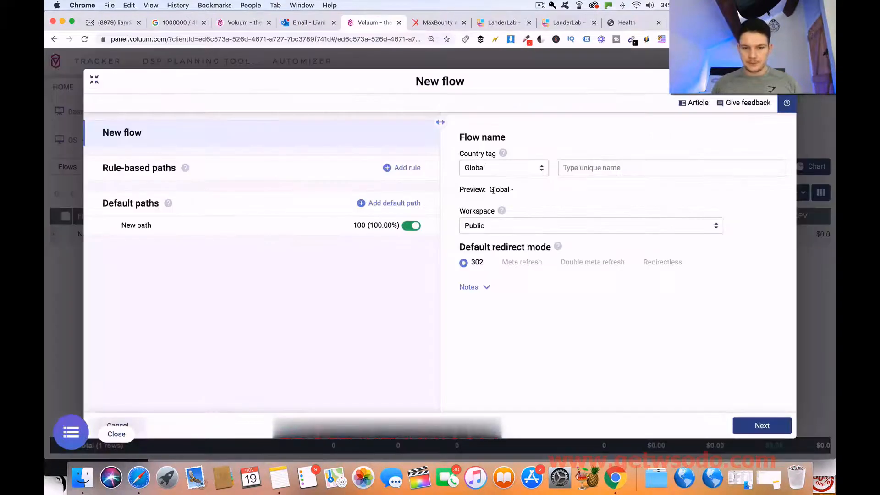
pyautogui.click(606, 166)
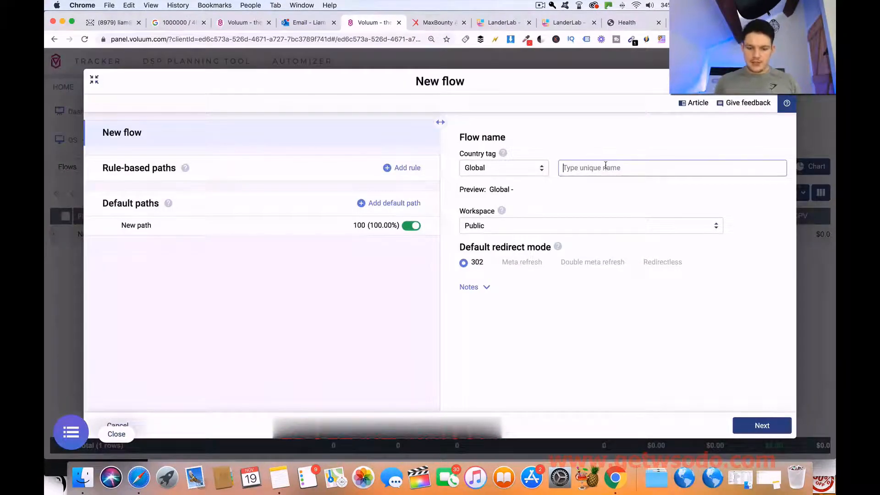
pyautogui.write('Tinnitus ')
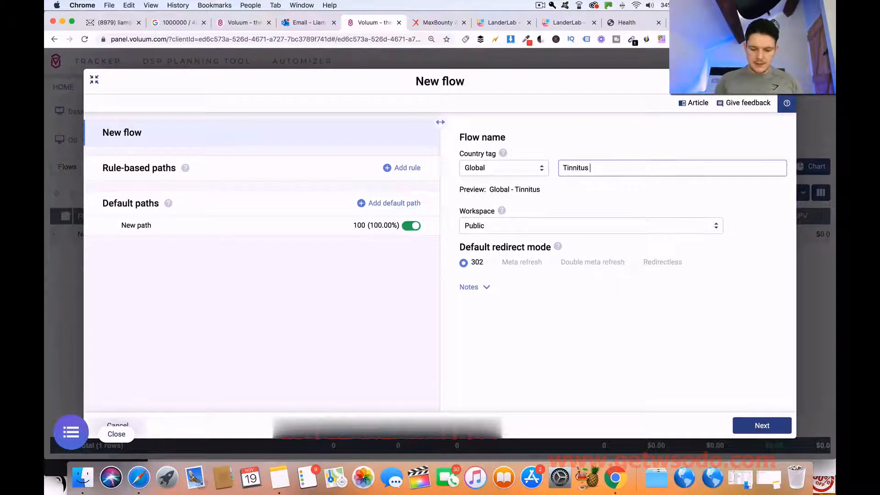
pyautogui.write('Flow 1')
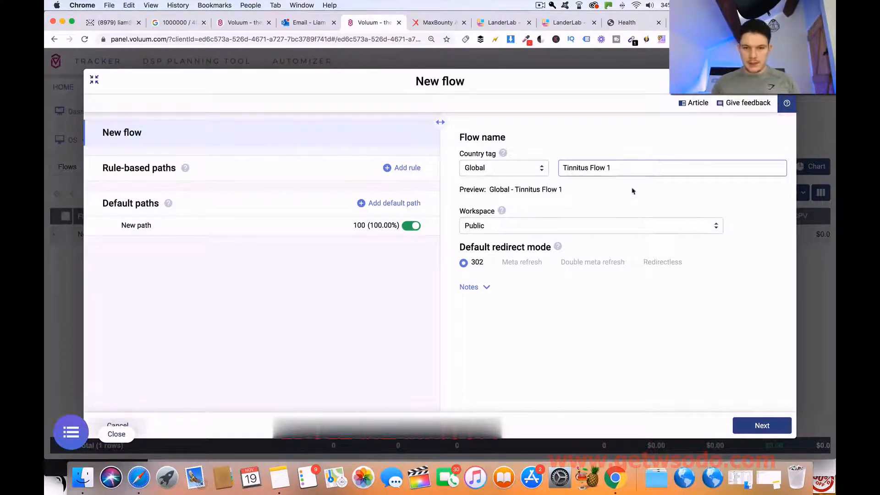
pyautogui.click(633, 192)
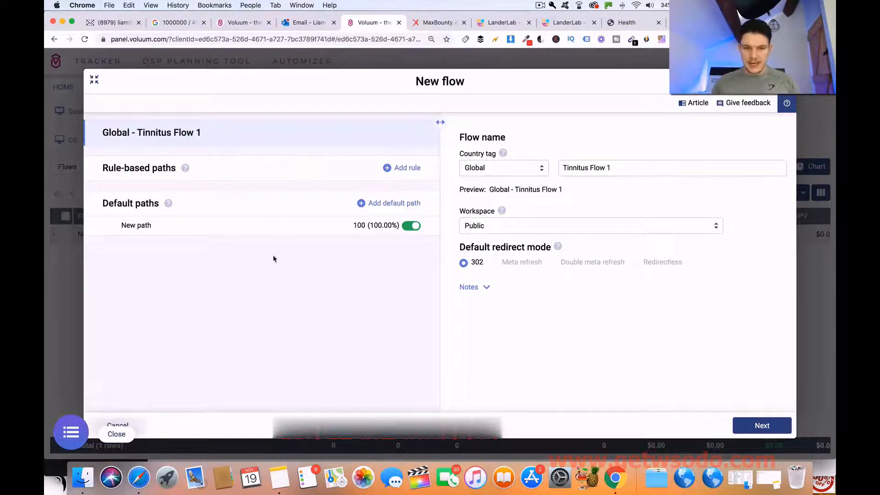
# Rename the flow's default path to 'Tinnitus Flow 1'.
pyautogui.click(218, 231)
pyautogui.press('super+a')
pyautogui.write('Tinnitus Flow 2')
# Set Global - Tinnitus Lander 1 as the path's lander.
pyautogui.click(536, 134)
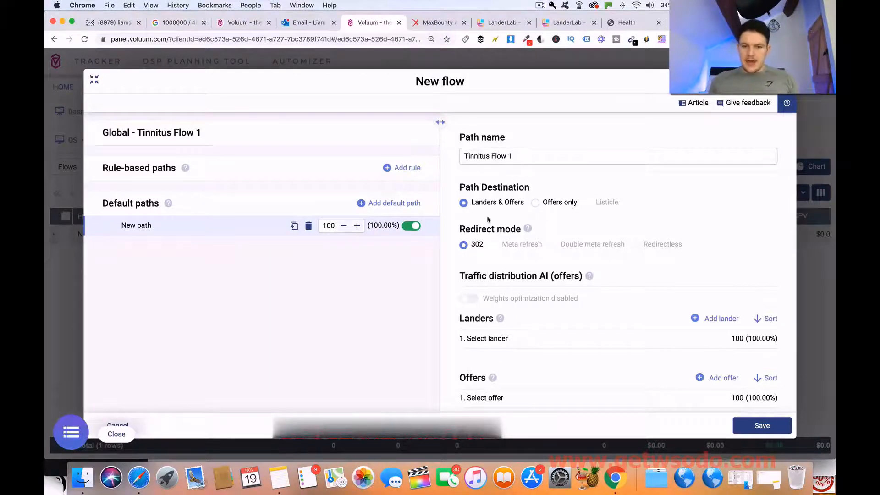
pyautogui.scroll(-1, 489, 220)
pyautogui.moveTo(459, 172); pyautogui.dragTo(537, 171)
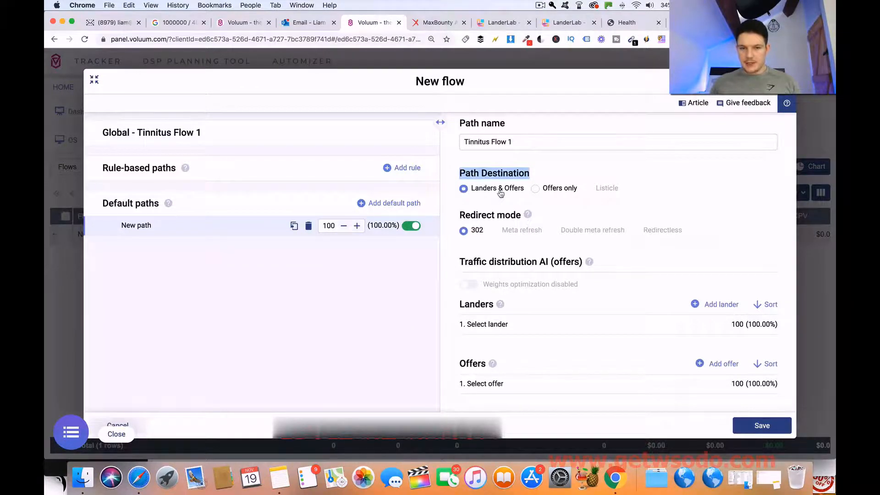
pyautogui.scroll(-1, 463, 235)
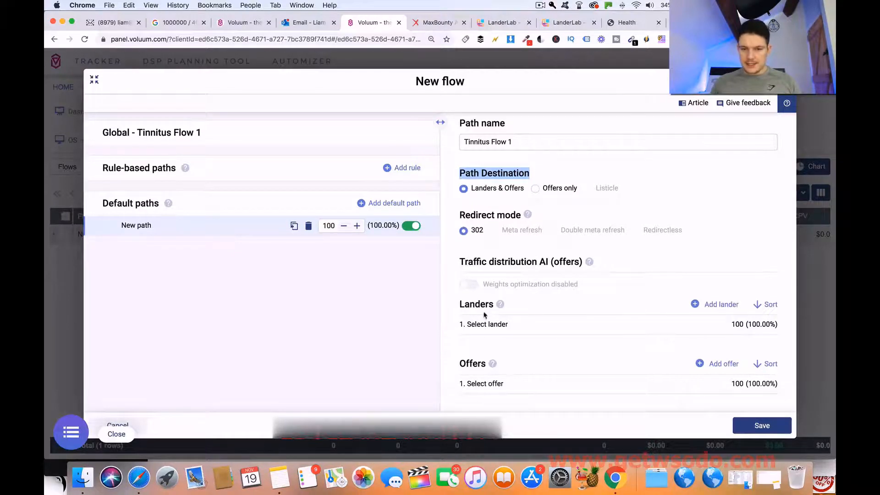
pyautogui.moveTo(499, 325)
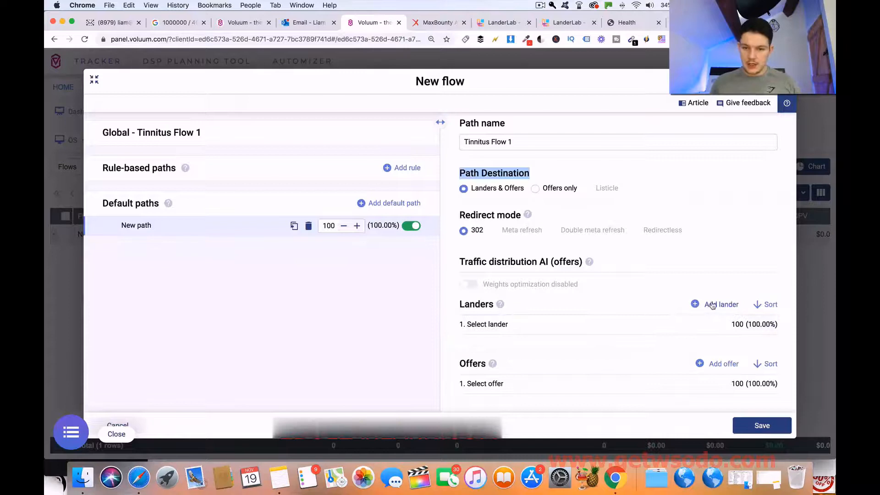
pyautogui.click(552, 326)
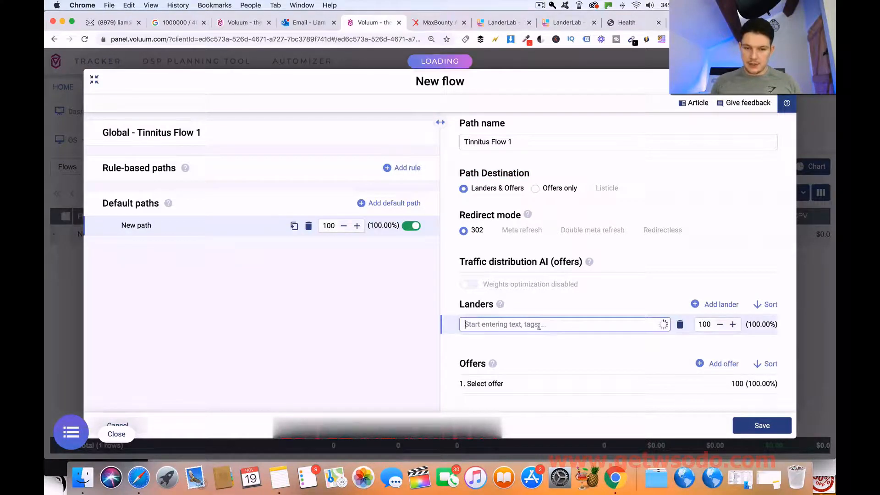
pyautogui.click(506, 345)
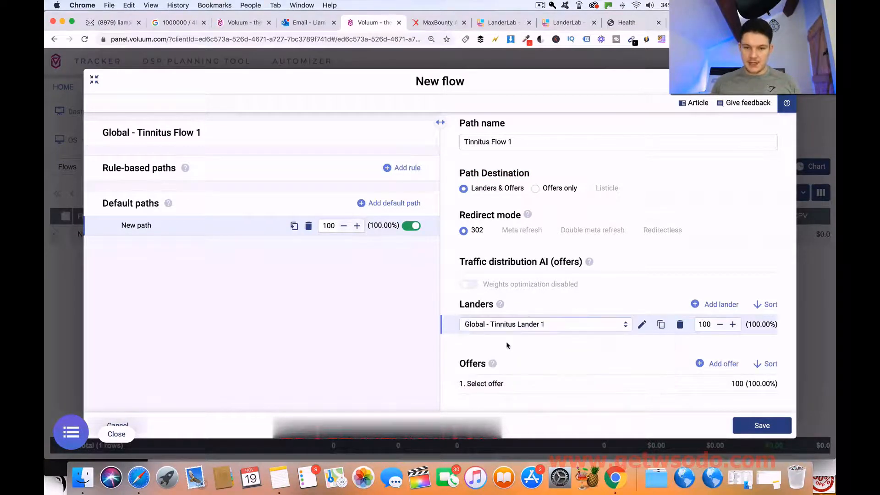
# Add Global - Tinnitus Lander 2 as a second lander, both weighted 100 for a 50/50 split.
pyautogui.click(708, 305)
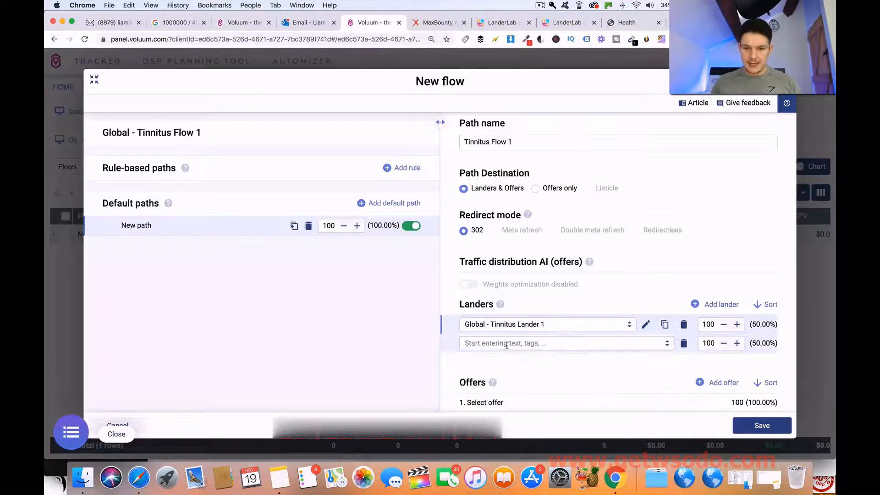
pyautogui.click(501, 344)
pyautogui.click(501, 360)
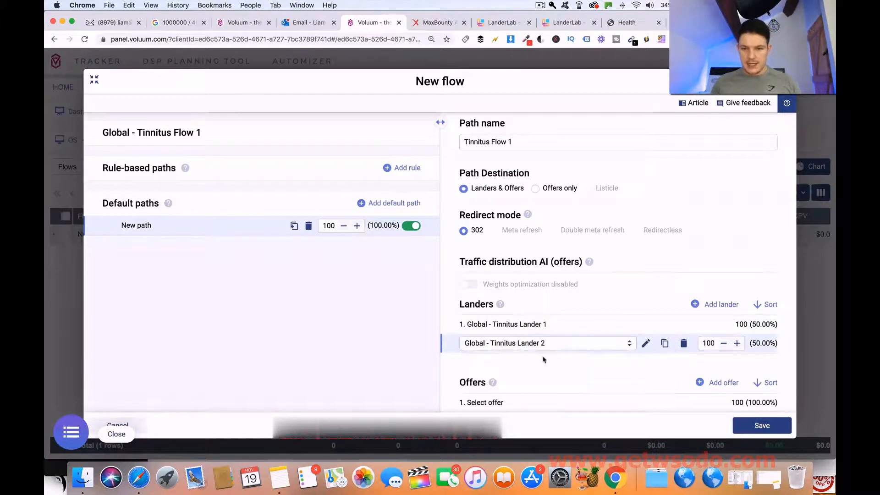
pyautogui.moveTo(729, 328)
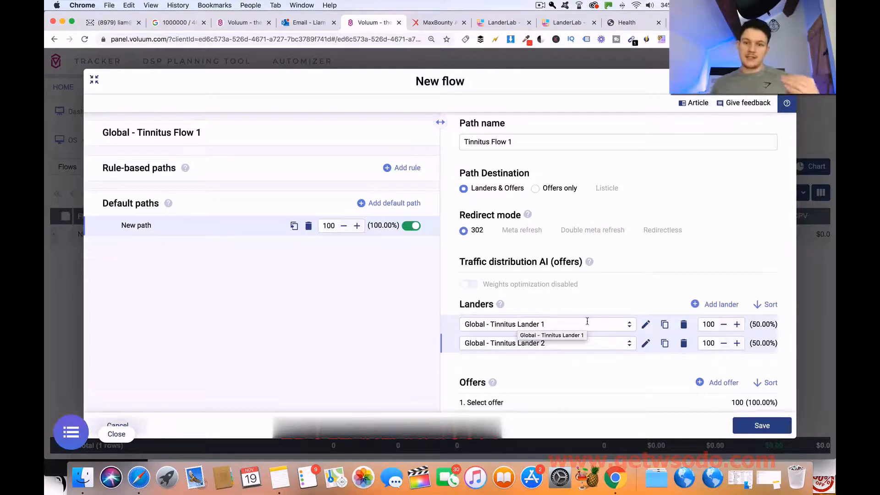
pyautogui.moveTo(715, 341); pyautogui.dragTo(703, 342)
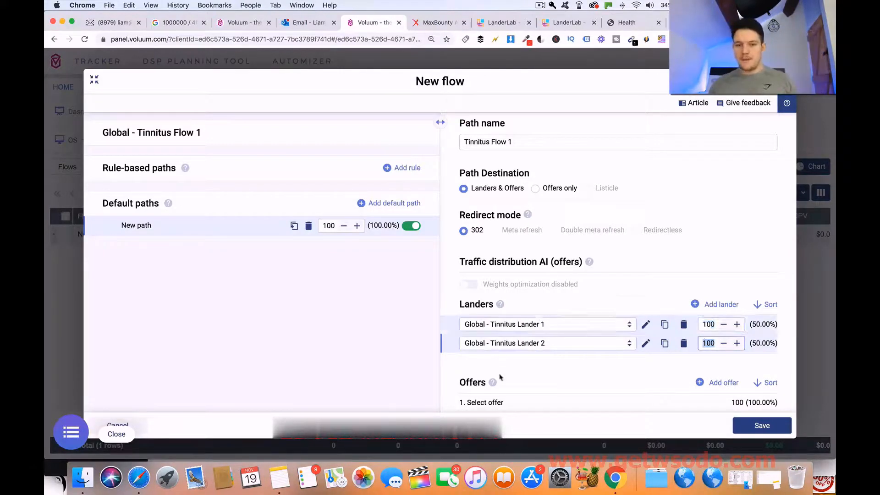
pyautogui.scroll(-1, 501, 364)
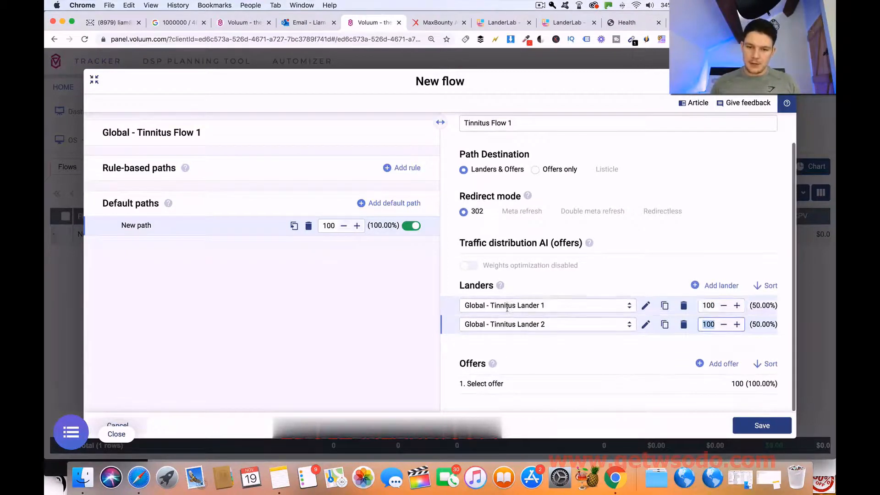
# Assign the MaxBounty - United States - Tinnitus 911 offer to the path at 100%.
pyautogui.click(502, 384)
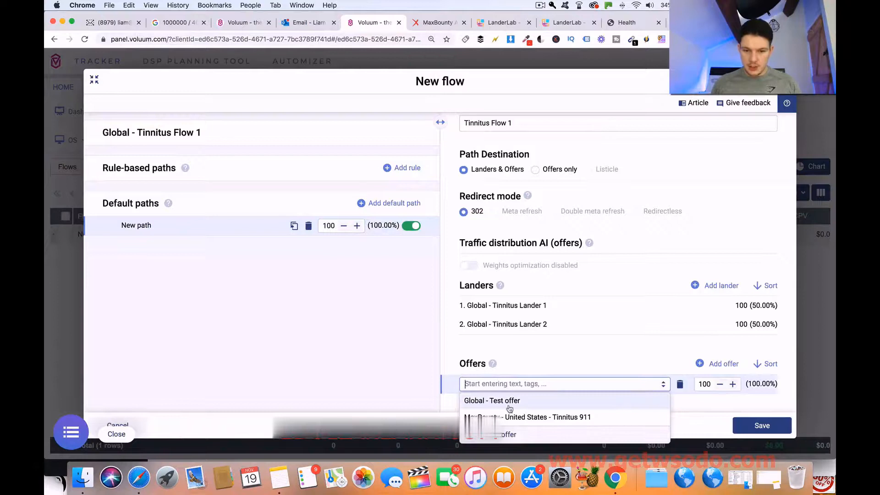
pyautogui.click(511, 416)
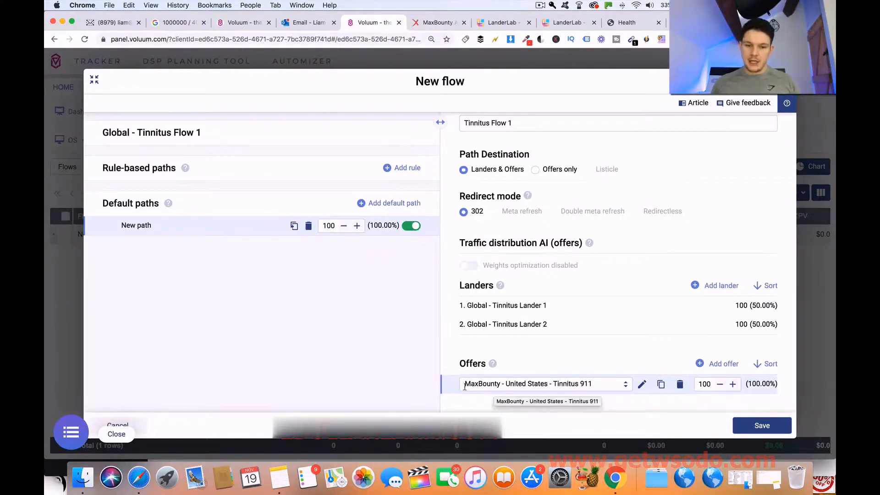
pyautogui.click(139, 478)
pyautogui.scroll(10, 590, 310)
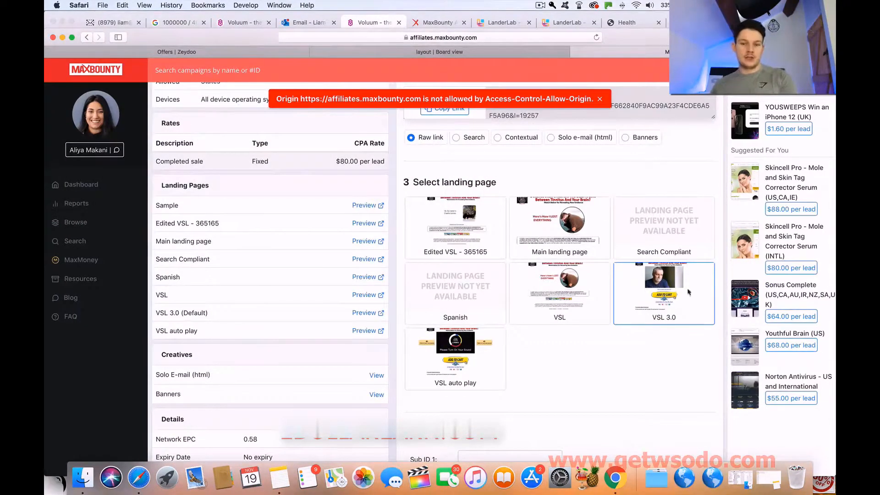
# Return from the MaxBounty offer page to the Voluum new flow editor.
pyautogui.click(368, 23)
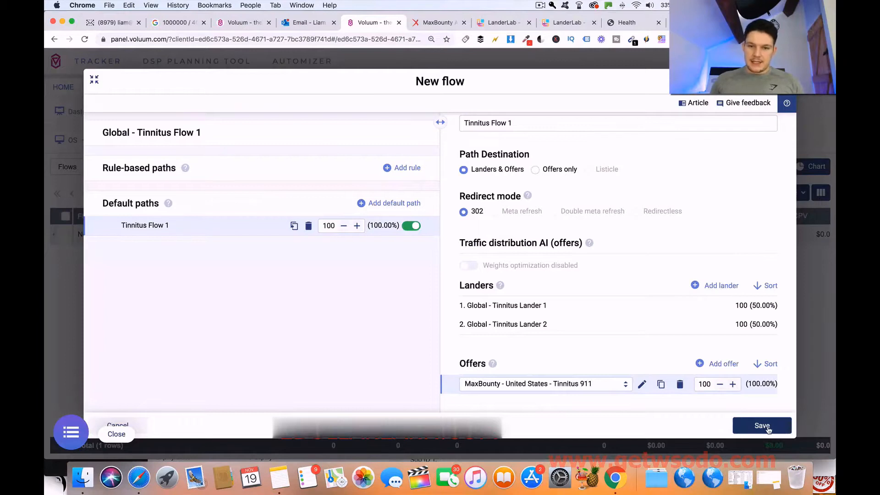
# Save the Global - Tinnitus Flow 1 flow with its two 50% tinnitus landers and MaxBounty offer.
pyautogui.scroll(2, 568, 245)
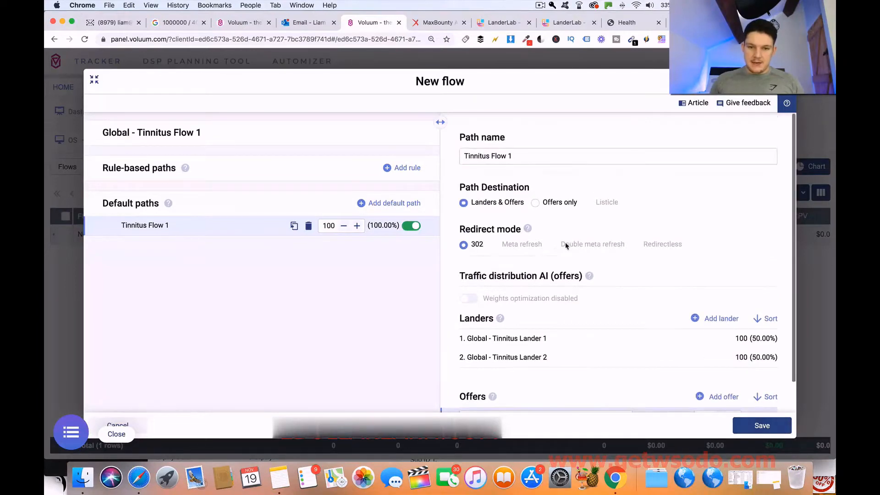
pyautogui.click(763, 426)
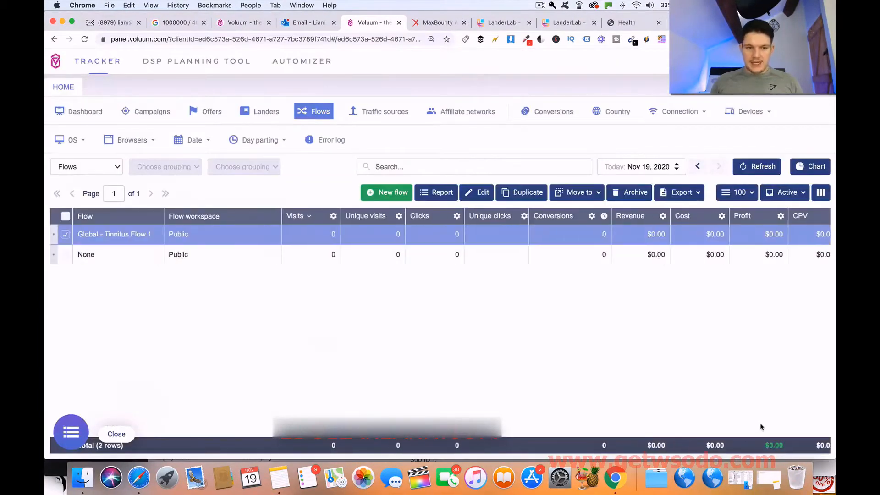